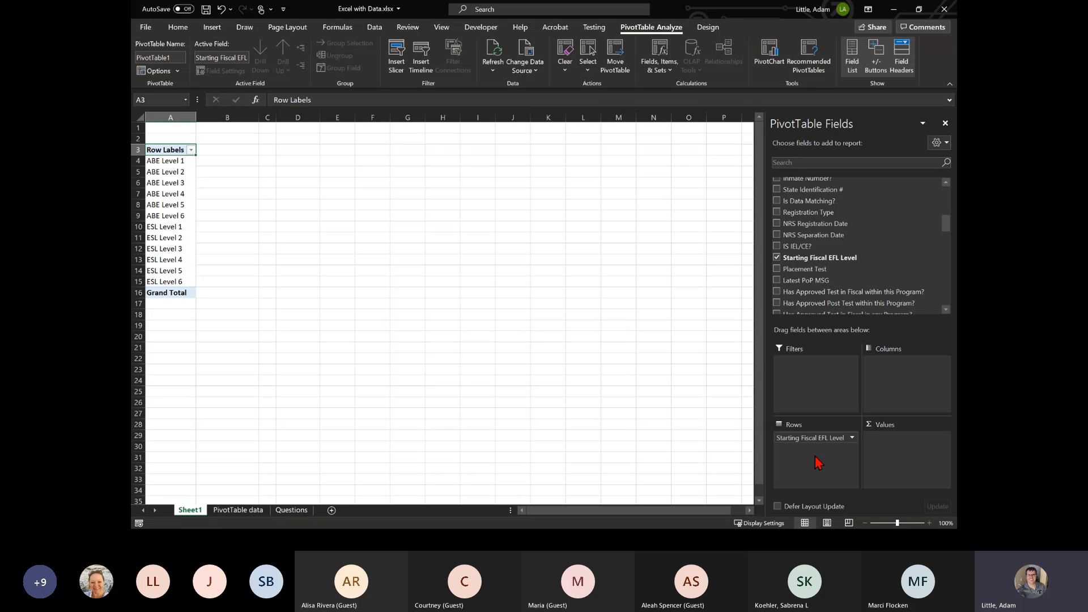
# - Add the Registration Type field to the PivotTable's columns
pyautogui.scroll(1, 834, 286)
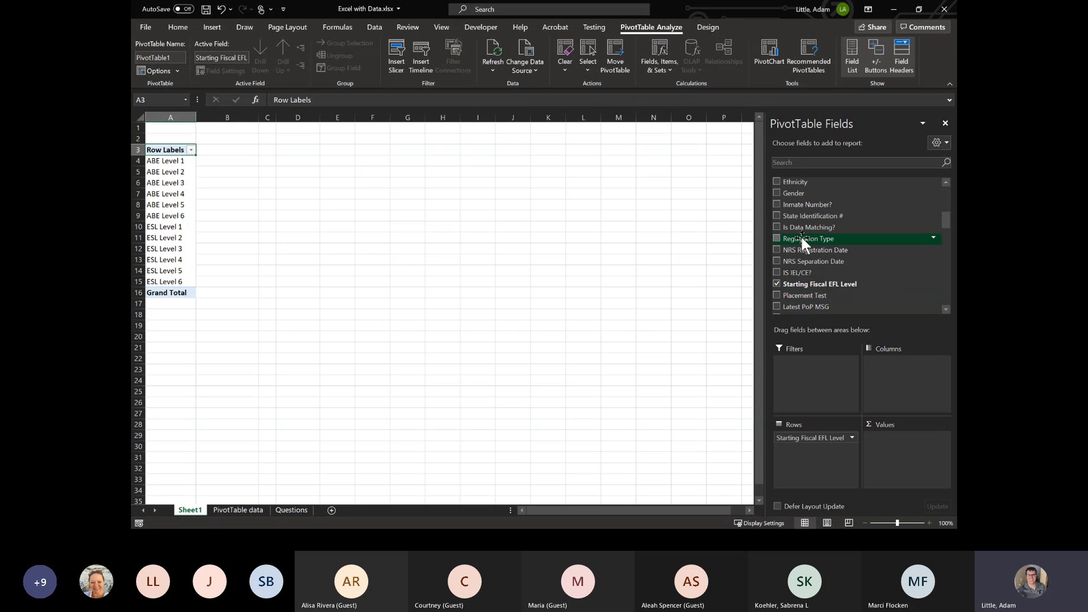
pyautogui.moveTo(801, 239); pyautogui.dragTo(914, 378)
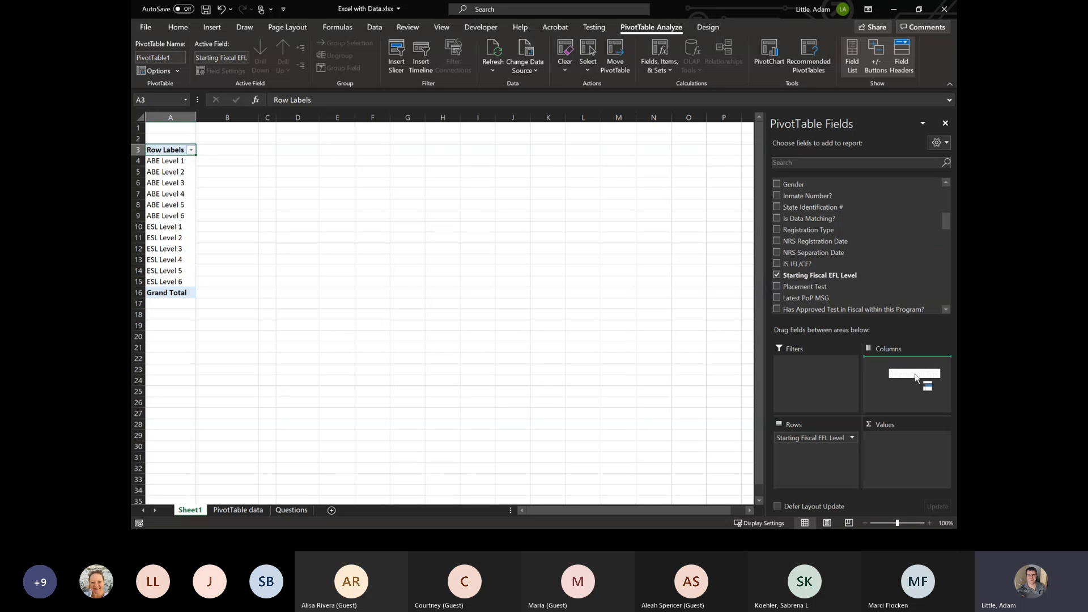
pyautogui.moveTo(915, 378); pyautogui.dragTo(917, 379)
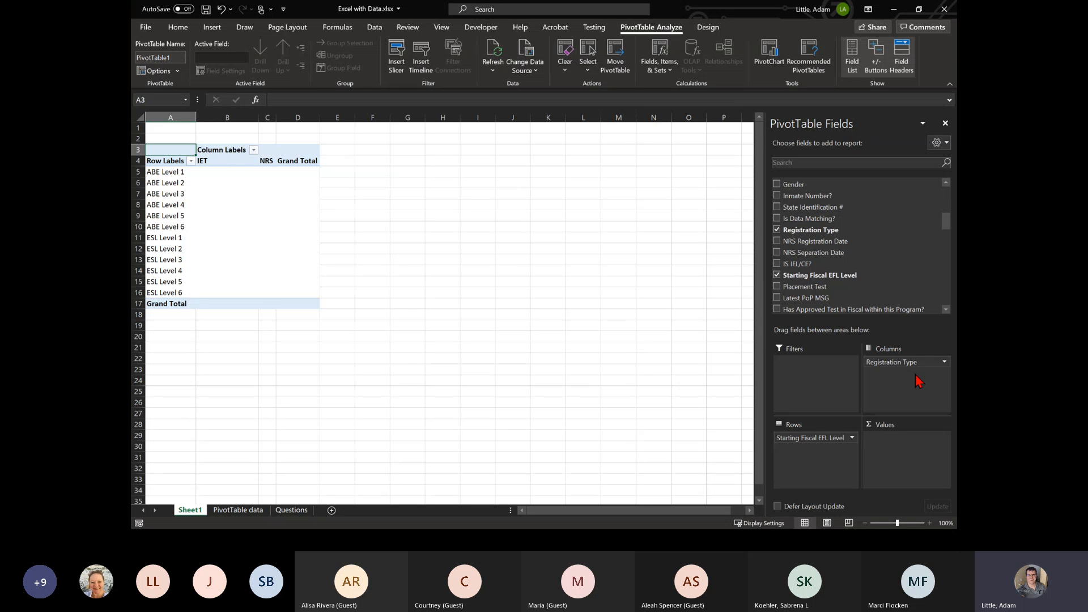
# - Add Total NRS Hours in Fiscal (Program) to the PivotTable, try it as a row field, and return it to the values
pyautogui.scroll(-10, 869, 256)
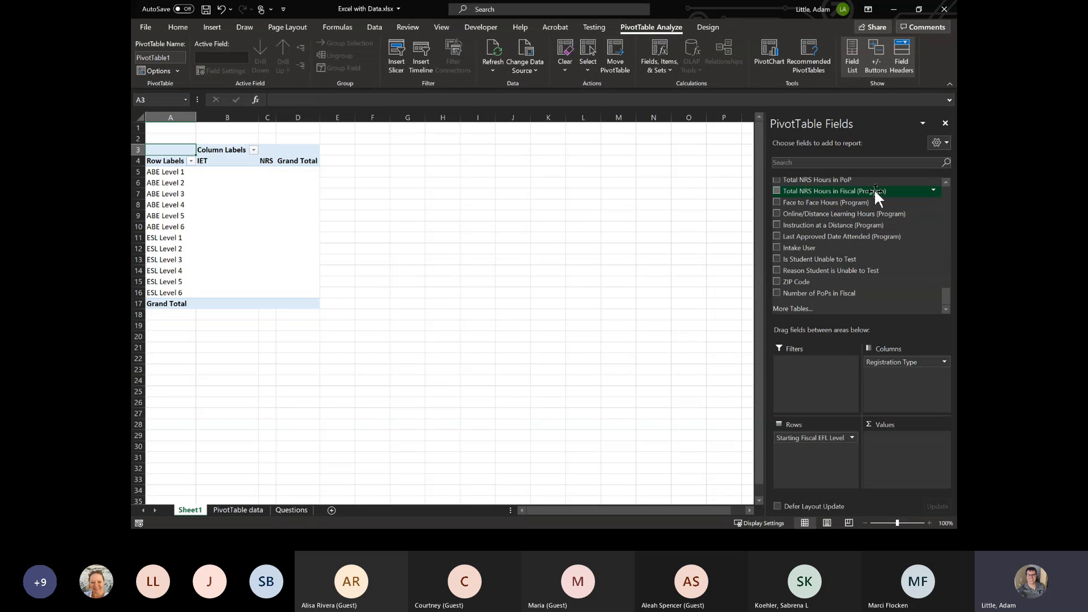
pyautogui.click(777, 191)
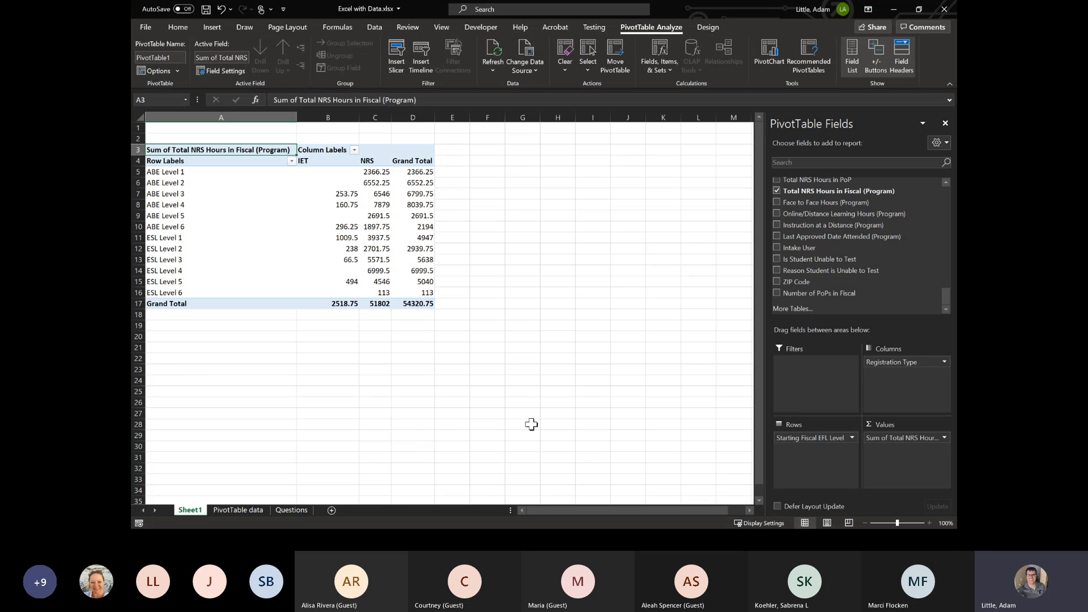
pyautogui.moveTo(898, 437); pyautogui.dragTo(861, 459)
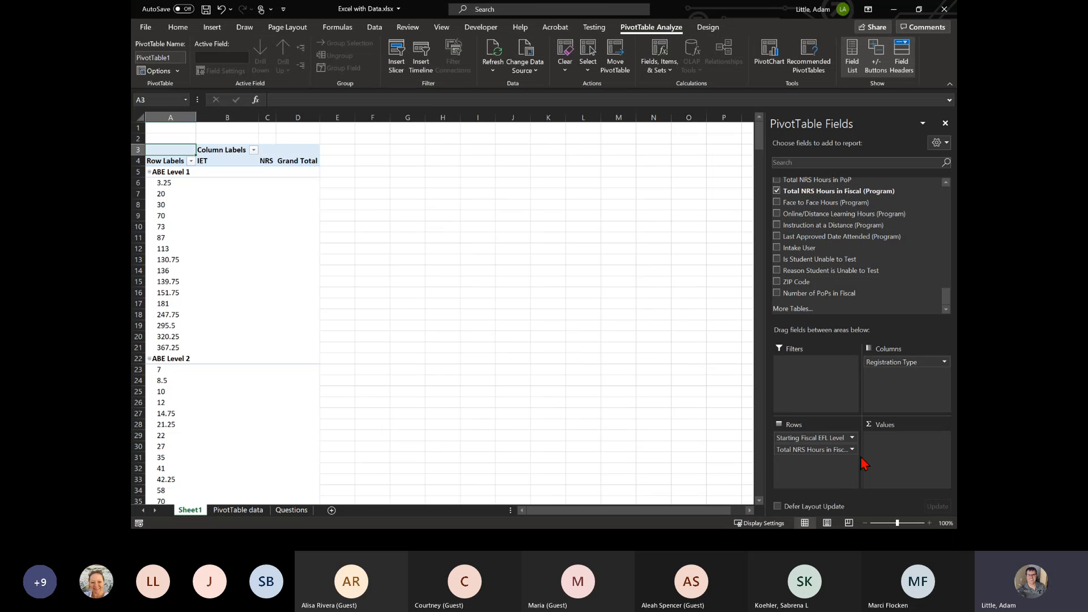
pyautogui.moveTo(838, 450); pyautogui.dragTo(904, 451)
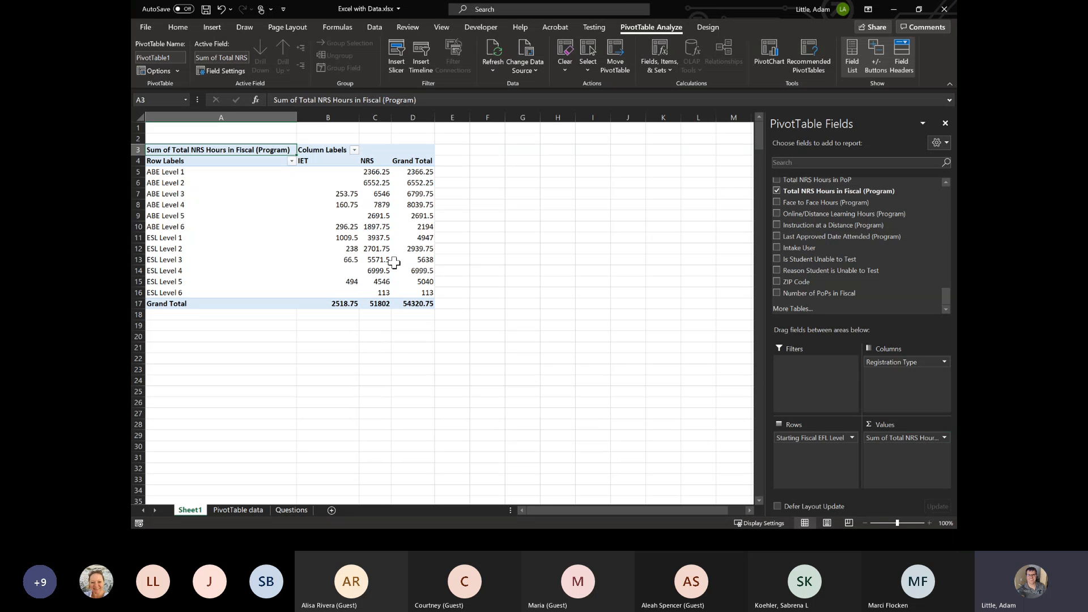
# - Examine the PivotTable's overall grand total and the NRS and IET hours for each starting EFL level
pyautogui.scroll(2, 363, 243)
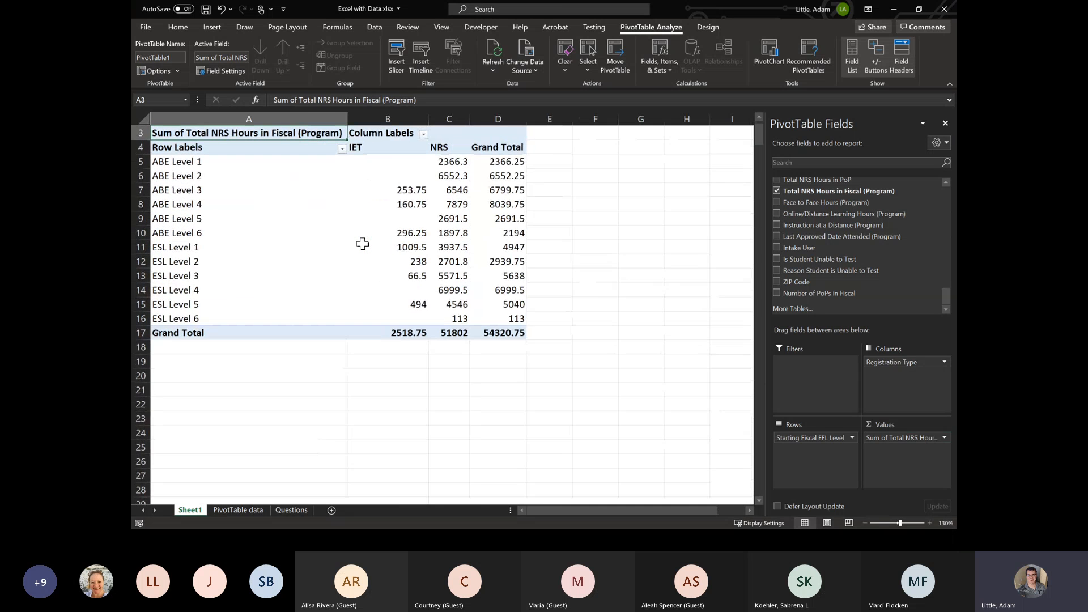
pyautogui.scroll(3, 299, 244)
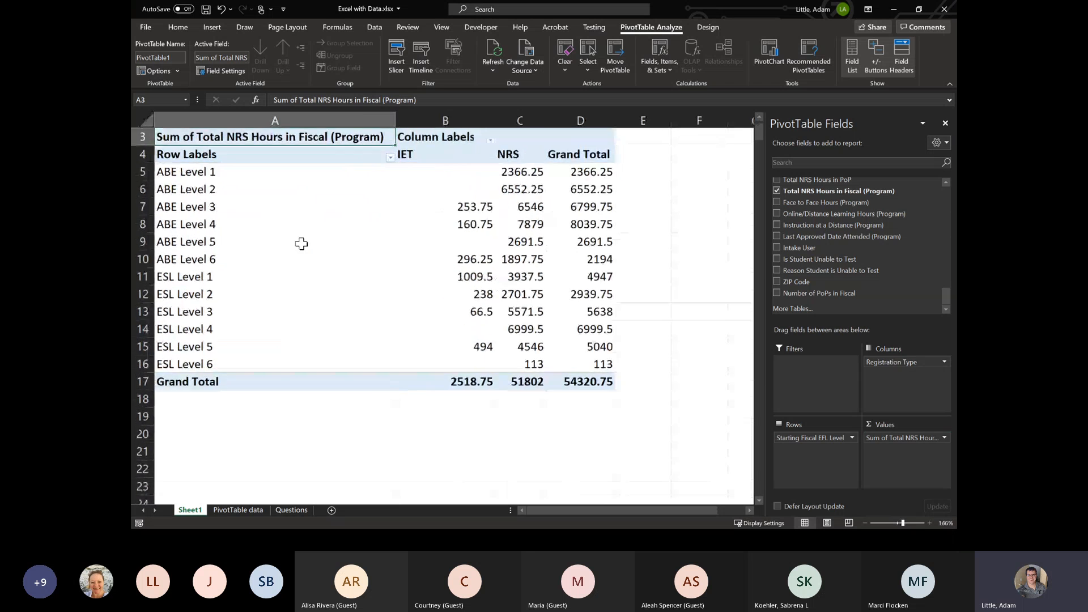
pyautogui.scroll(1, 301, 252)
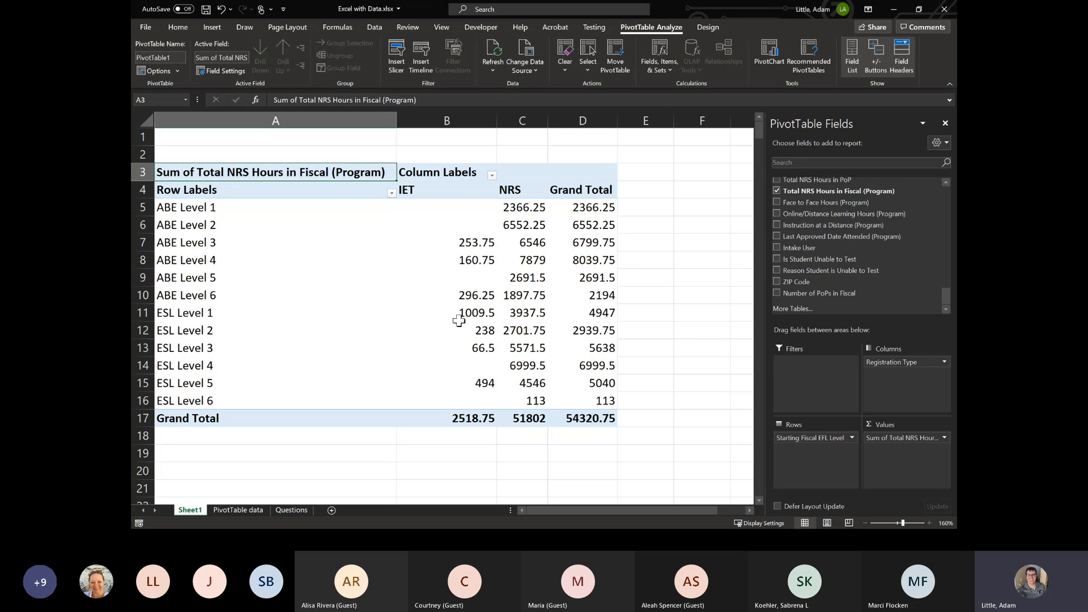
pyautogui.moveTo(456, 320)
pyautogui.click(604, 419)
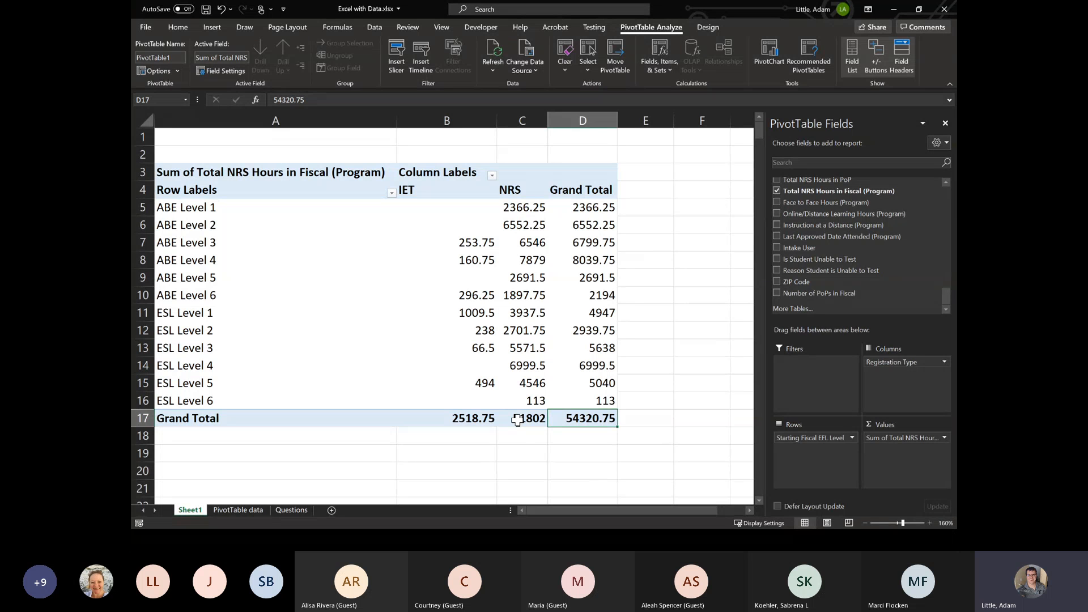
pyautogui.moveTo(517, 420)
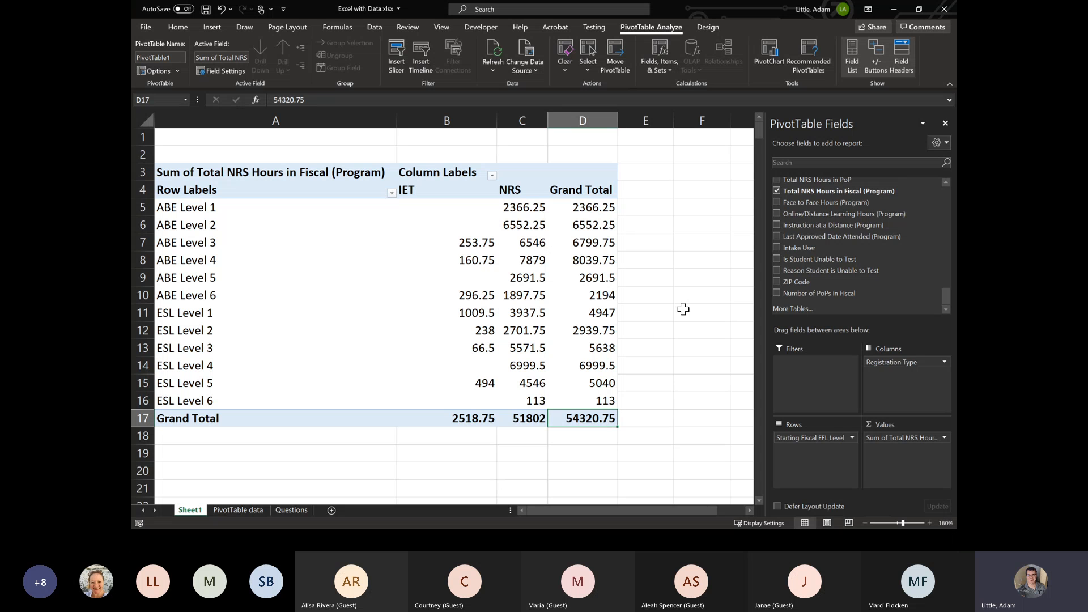
pyautogui.click(520, 119)
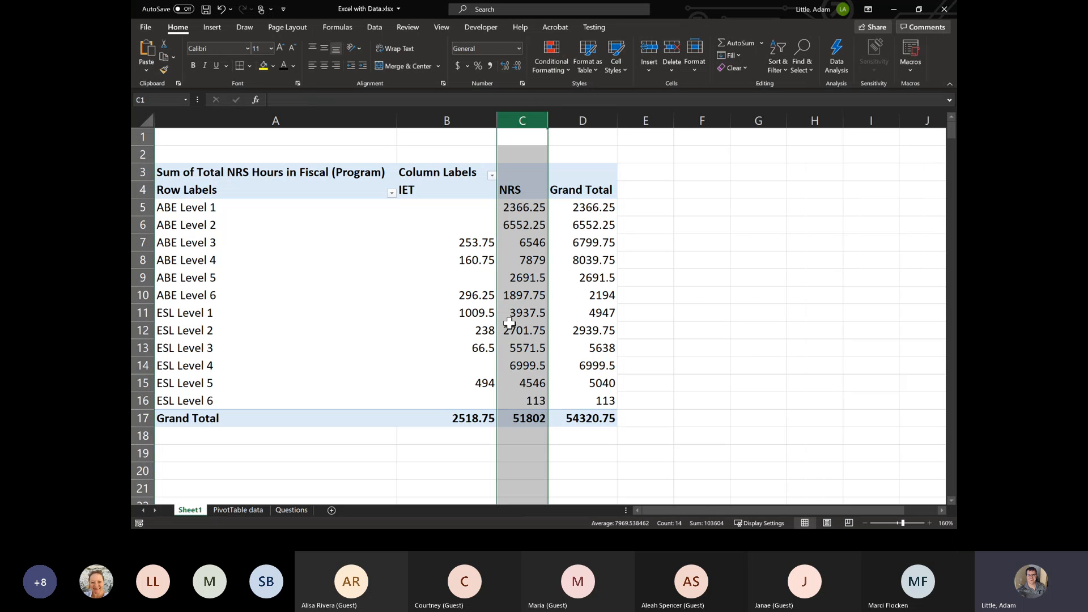
pyautogui.moveTo(524, 410)
pyautogui.click(449, 121)
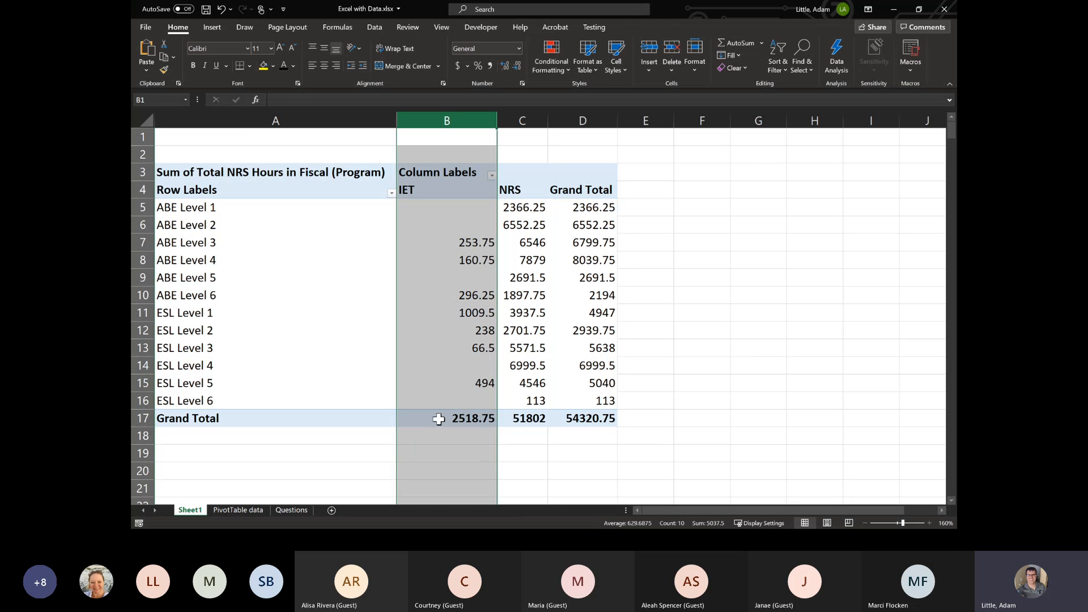
pyautogui.click(444, 418)
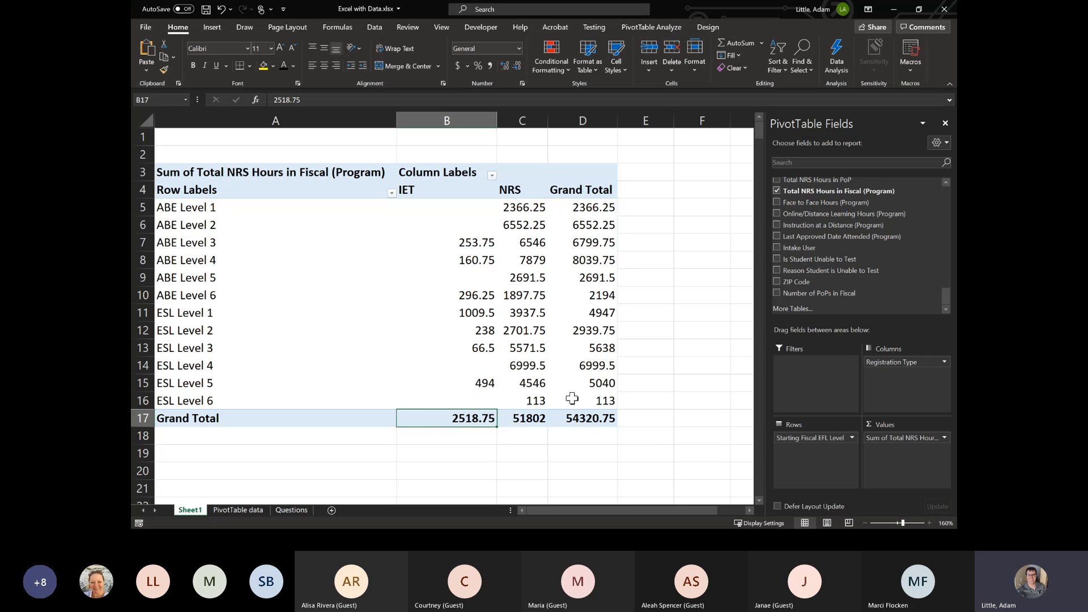
pyautogui.moveTo(567, 409)
pyautogui.click(519, 117)
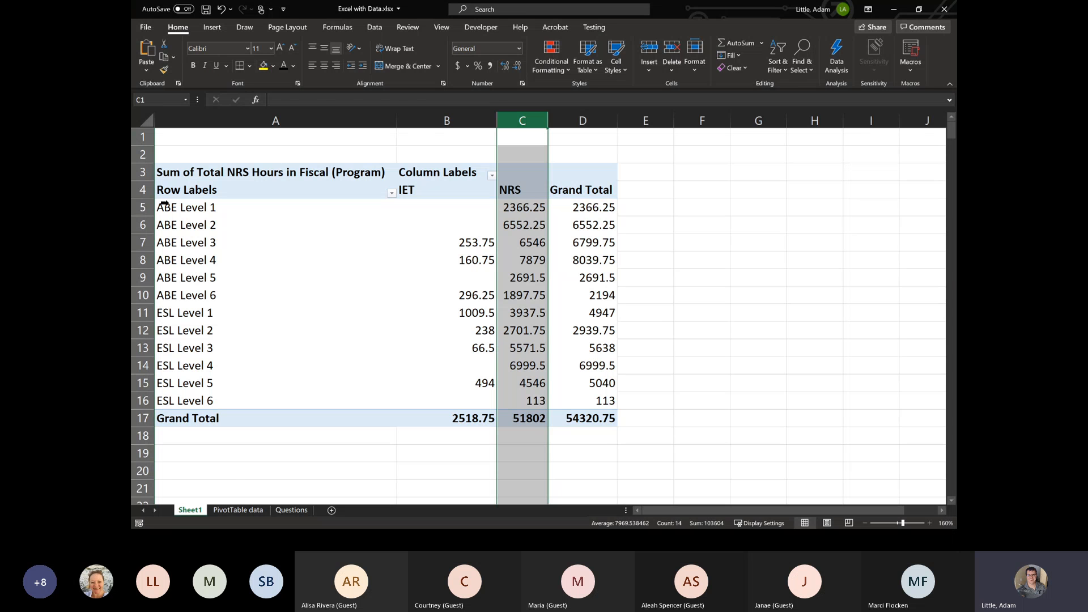
pyautogui.click(248, 163)
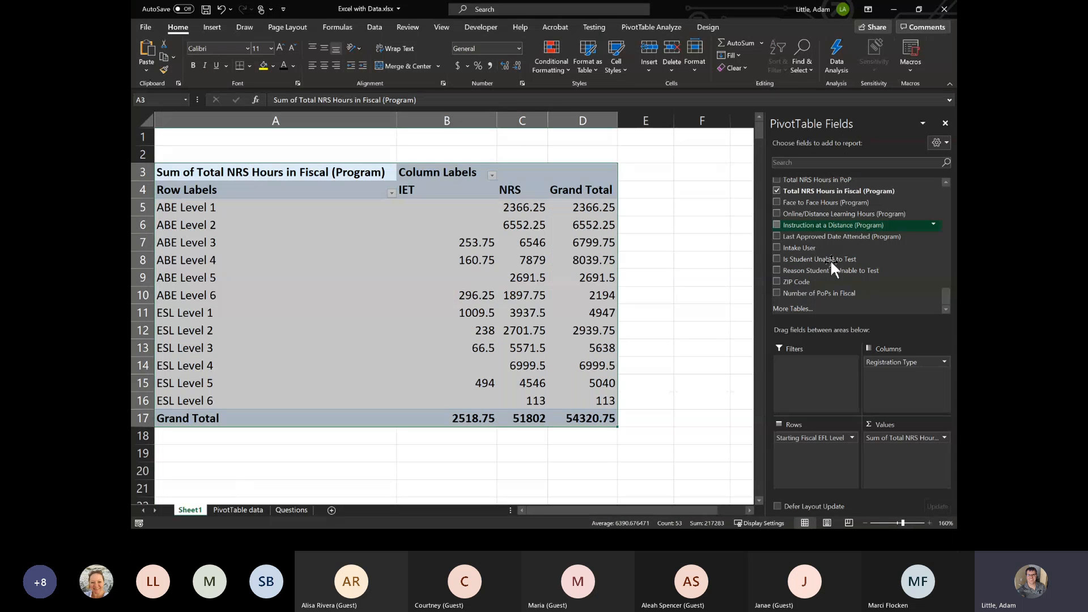
# - Switch to the presentation's First PivotTable slide and advance to the Excel and Google Sheets example results
pyautogui.moveTo(708, 14); pyautogui.dragTo(1087, 97)
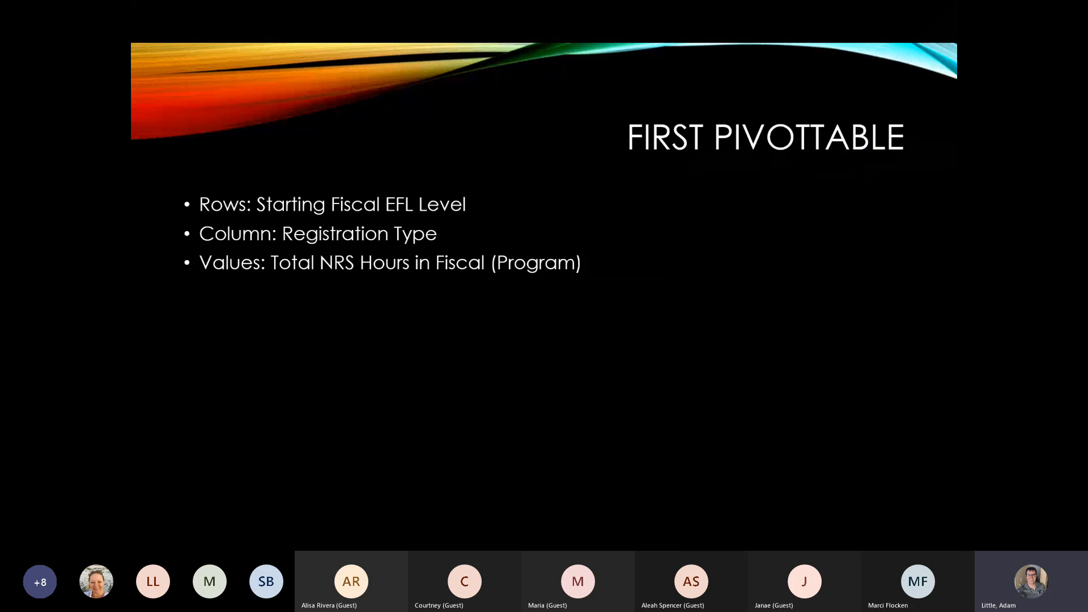
pyautogui.click(834, 319)
pyautogui.click(834, 319)
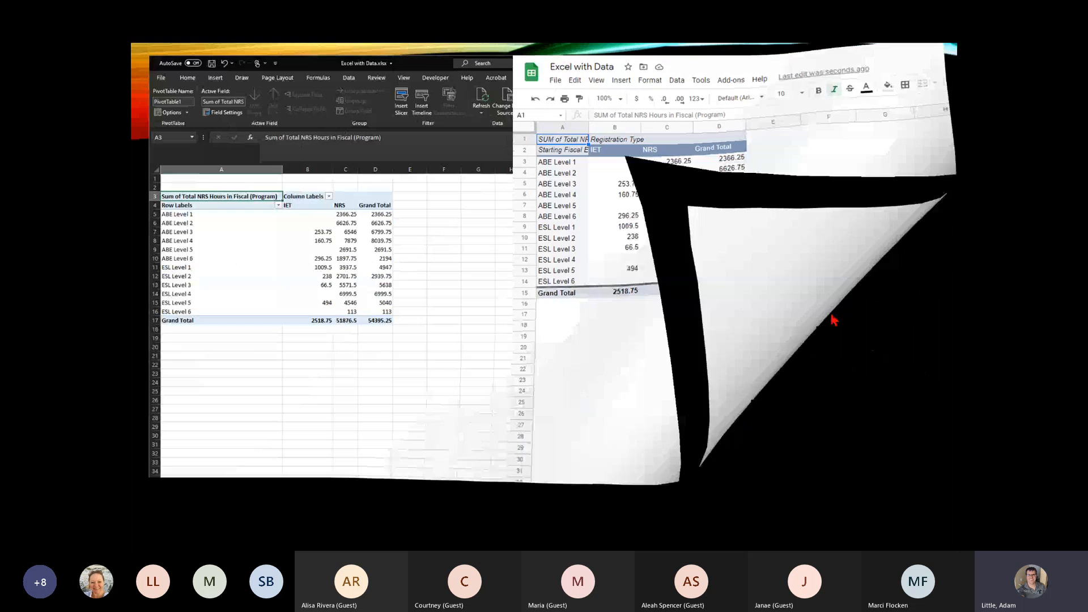
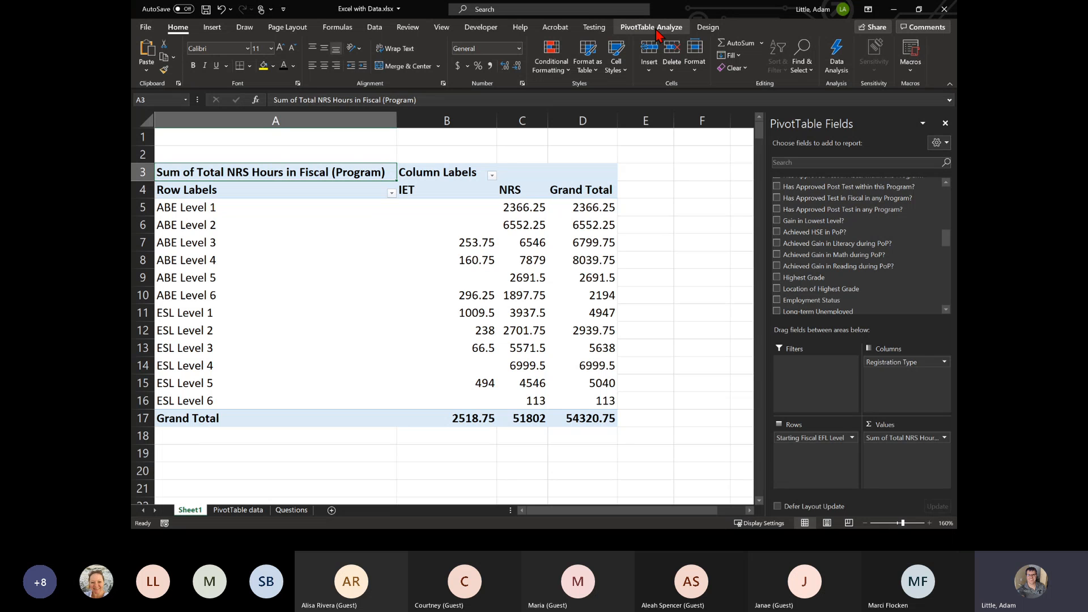
# - Change the PivotTable's data source to the range A1:CC1001 on the PivotTable data sheet
pyautogui.click(655, 29)
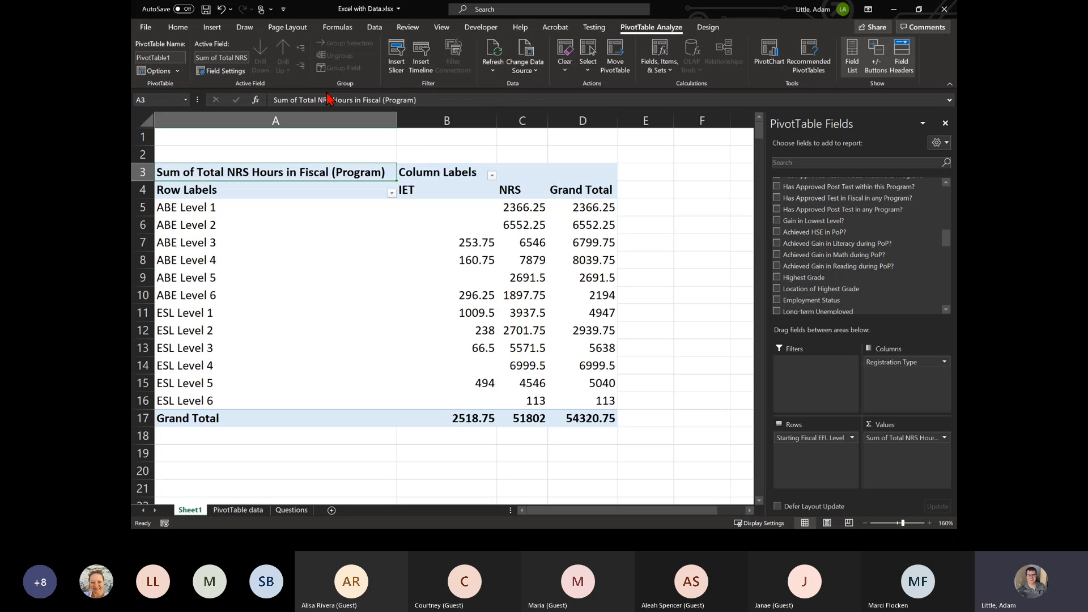
pyautogui.click(526, 50)
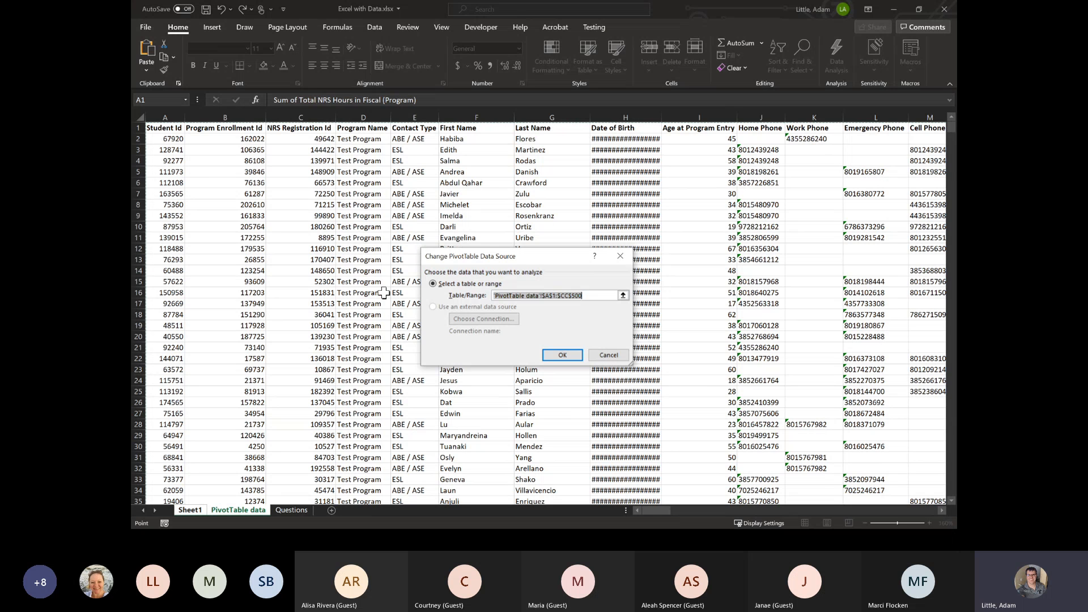
pyautogui.click(224, 178)
pyautogui.click(177, 131)
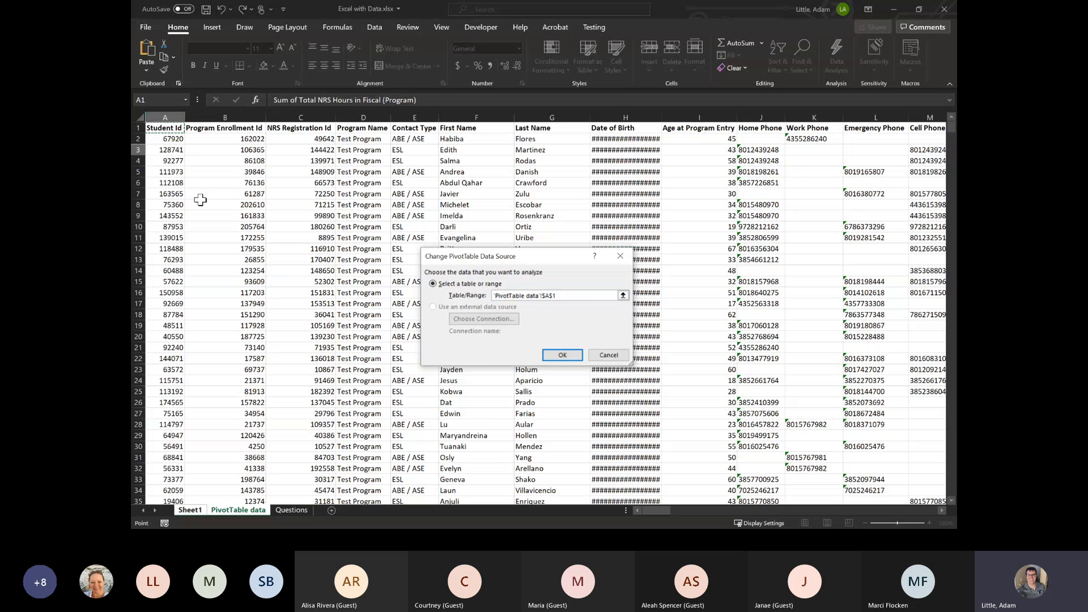
pyautogui.hotkey('ctrl', 'shift', 'Right')
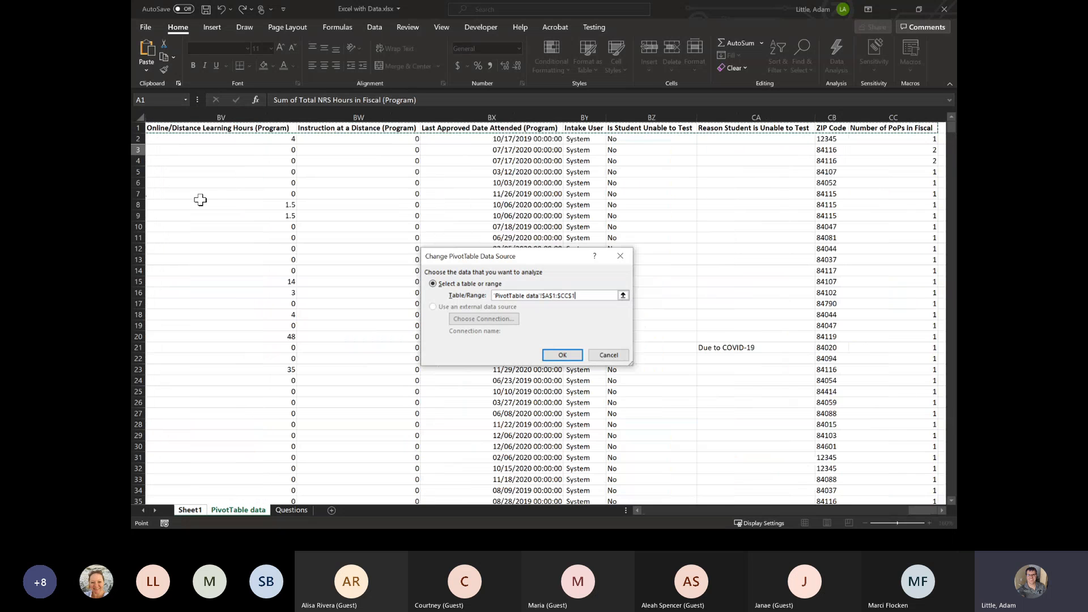
pyautogui.hotkey('ctrl', 'shift', 'Down')
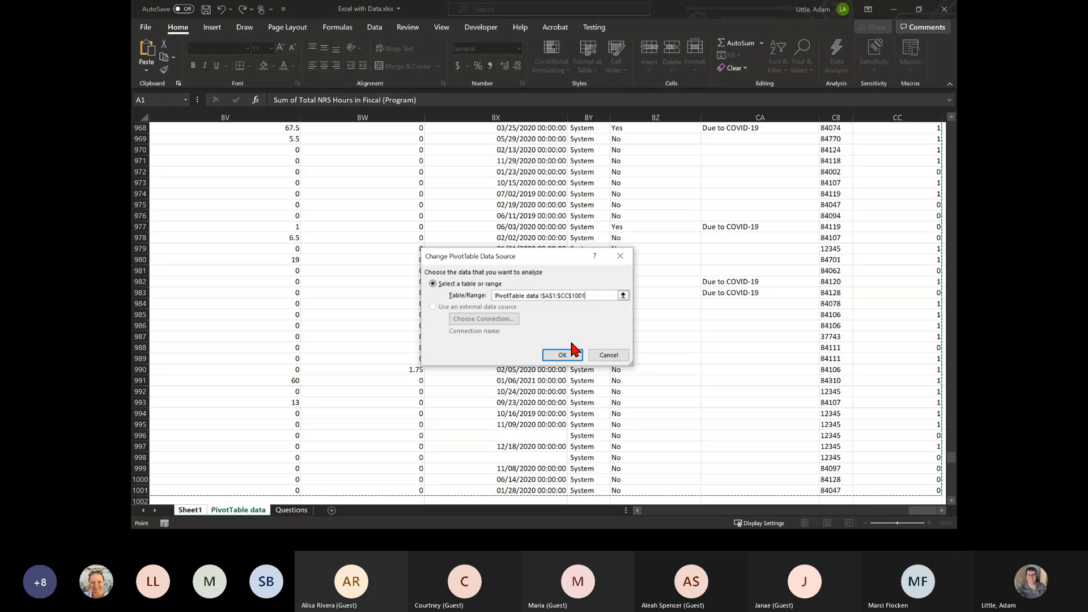
pyautogui.click(564, 355)
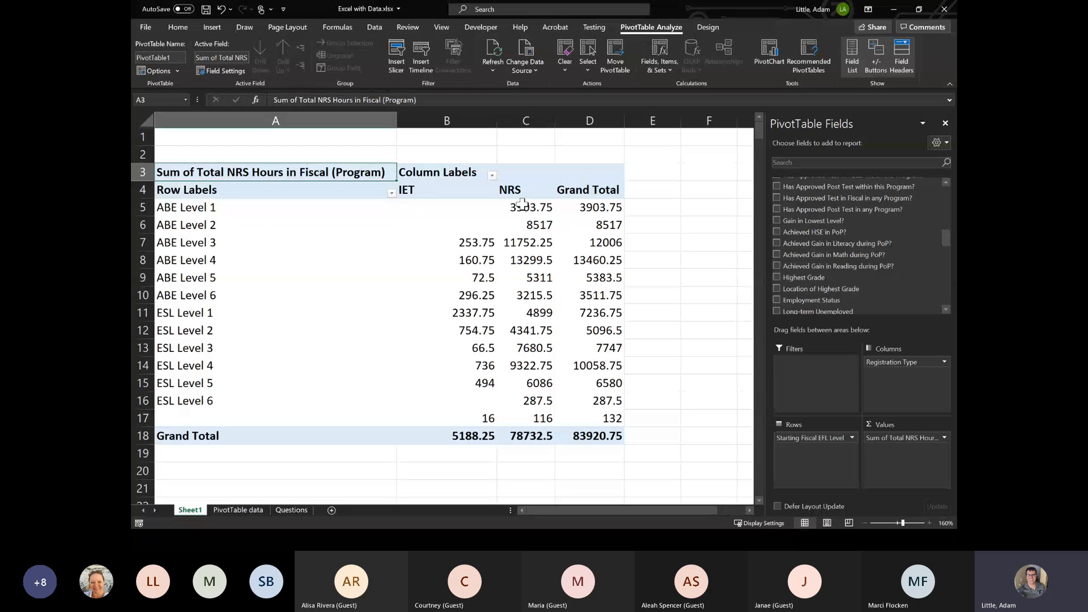
# - Repeat the data source change twice, reselecting A1 through the last used cell, CC1001, on the PivotTable data sheet each time
pyautogui.click(526, 51)
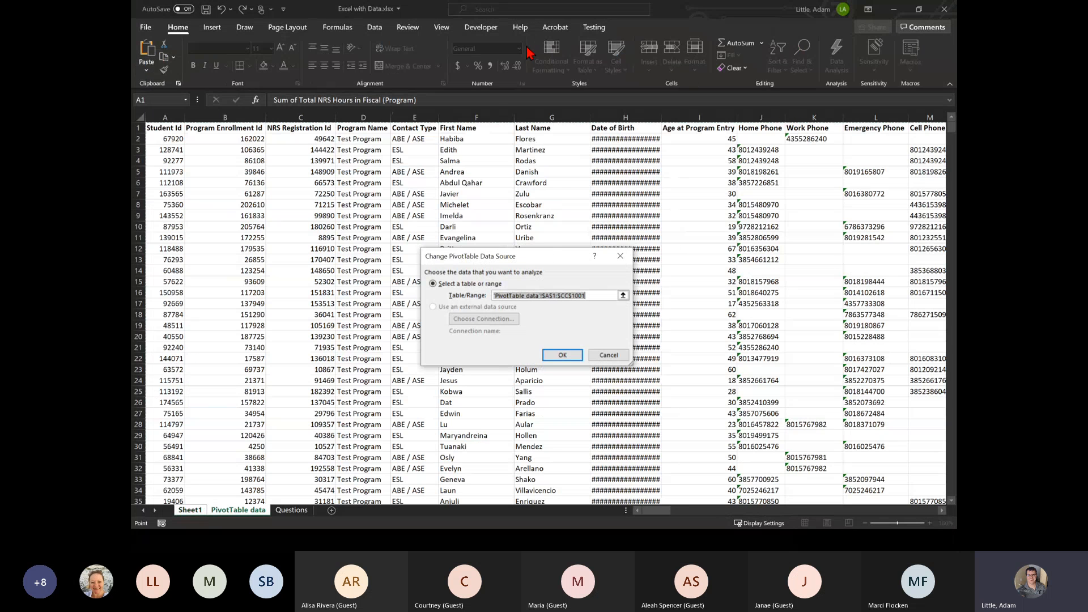
pyautogui.click(196, 144)
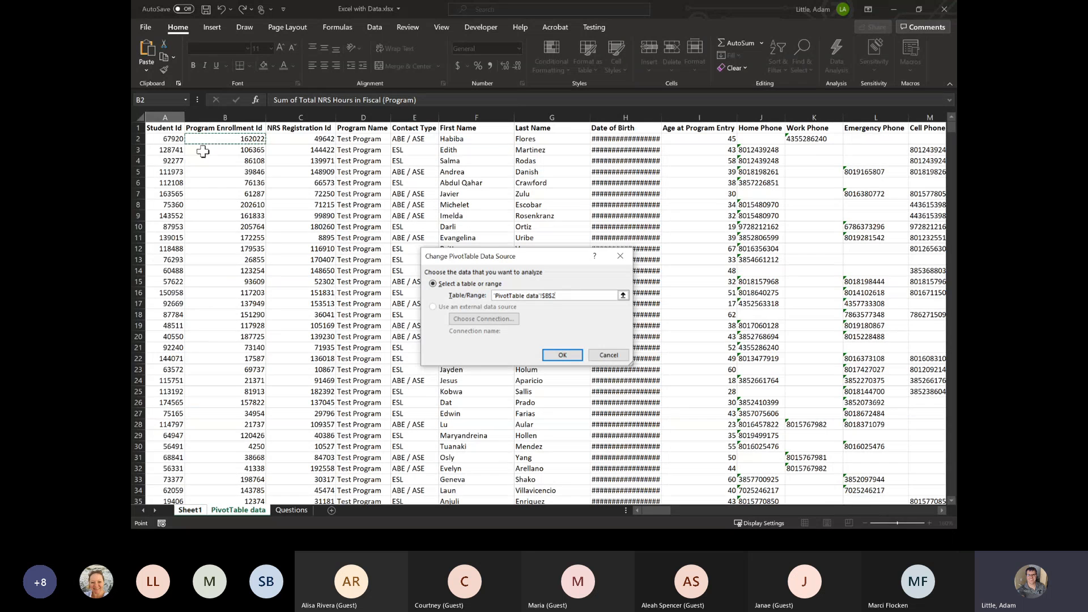
pyautogui.click(170, 128)
pyautogui.hotkey('ctrl', 'shift', 'End')
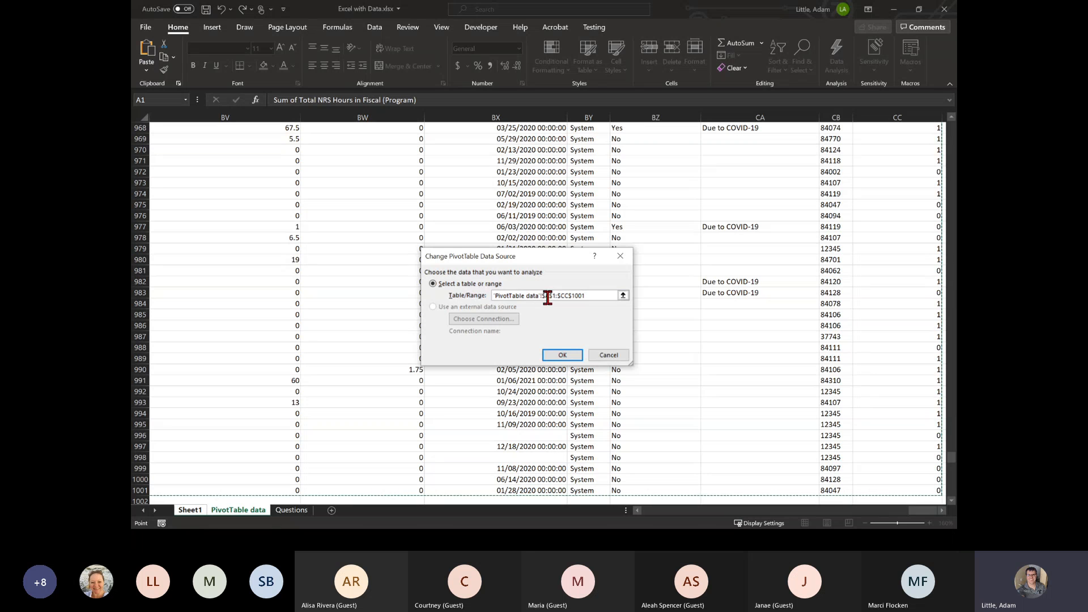
pyautogui.click(562, 355)
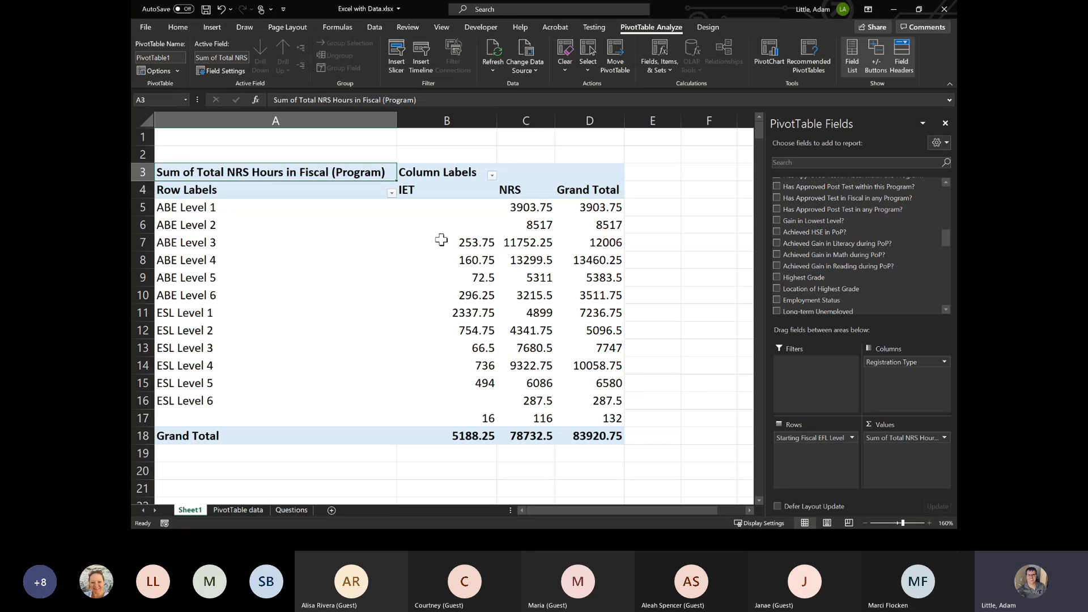
pyautogui.click(519, 62)
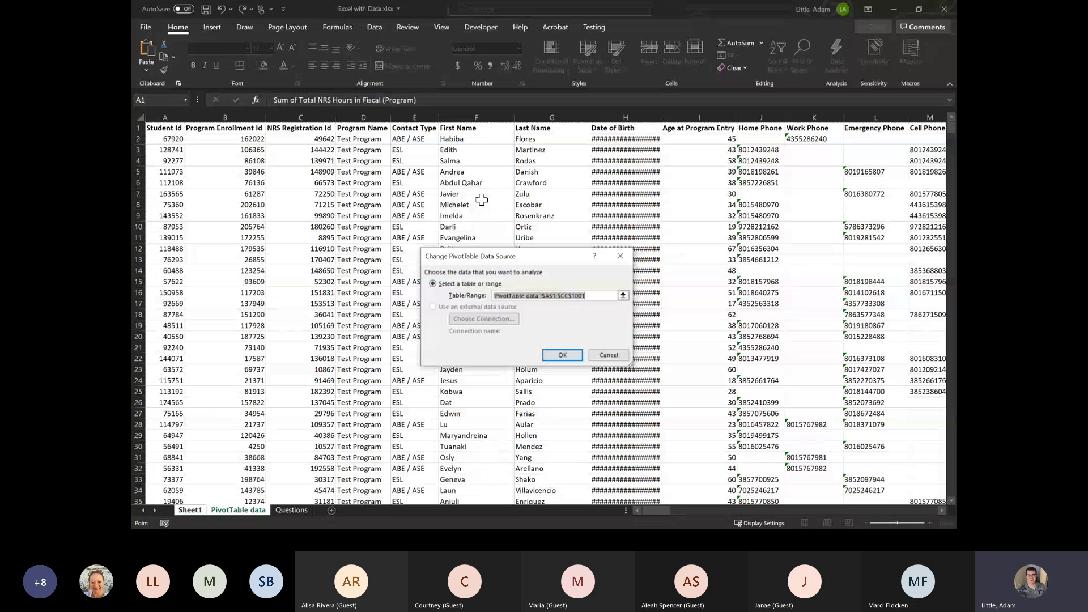
pyautogui.moveTo(482, 256); pyautogui.dragTo(485, 228)
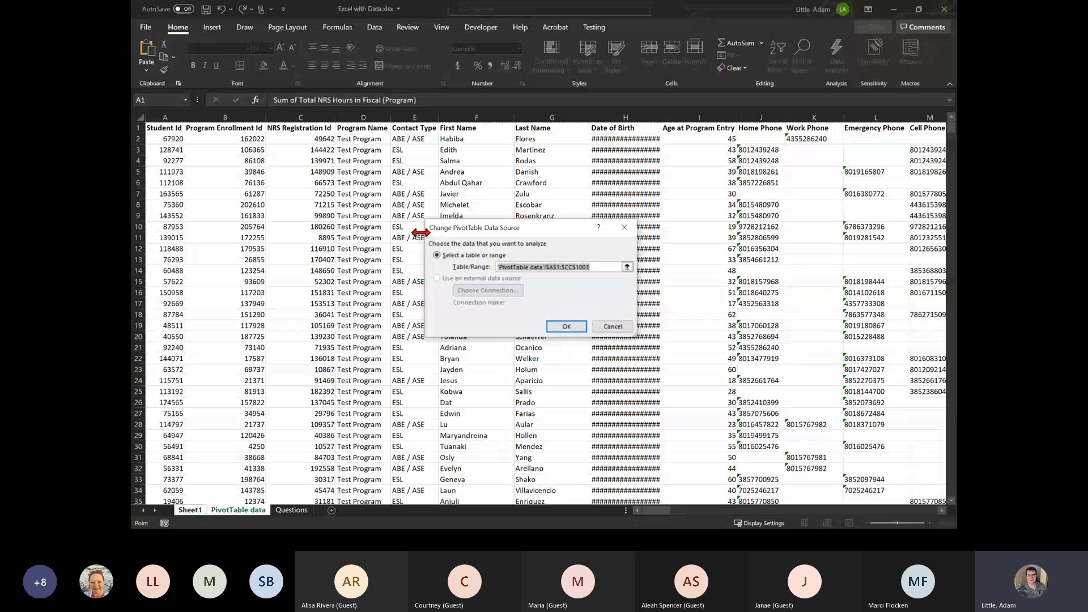
pyautogui.click(175, 129)
pyautogui.hotkey('ctrl', 'shift', 'End')
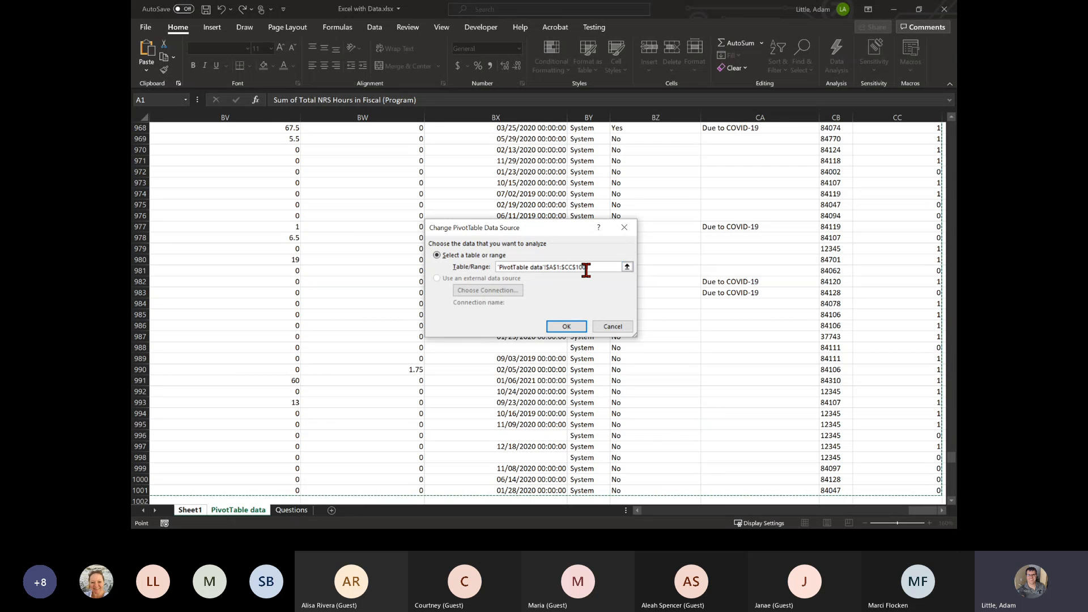
pyautogui.click(562, 327)
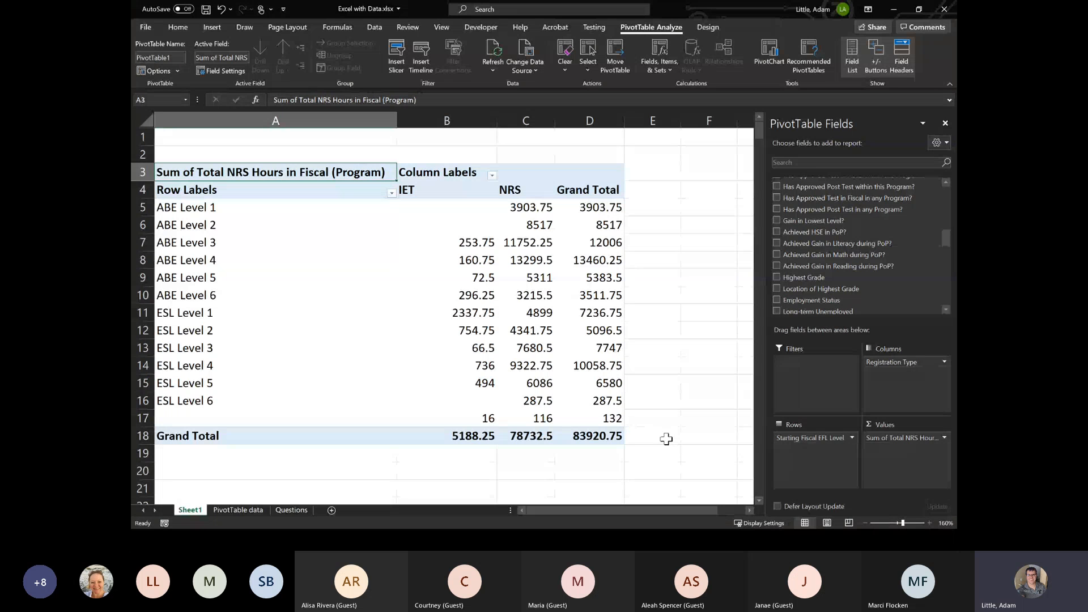
# - Select the PivotTable row without a starting EFL level label, A17:D17, to examine its hours
pyautogui.moveTo(294, 418)
pyautogui.moveTo(183, 417); pyautogui.dragTo(616, 418)
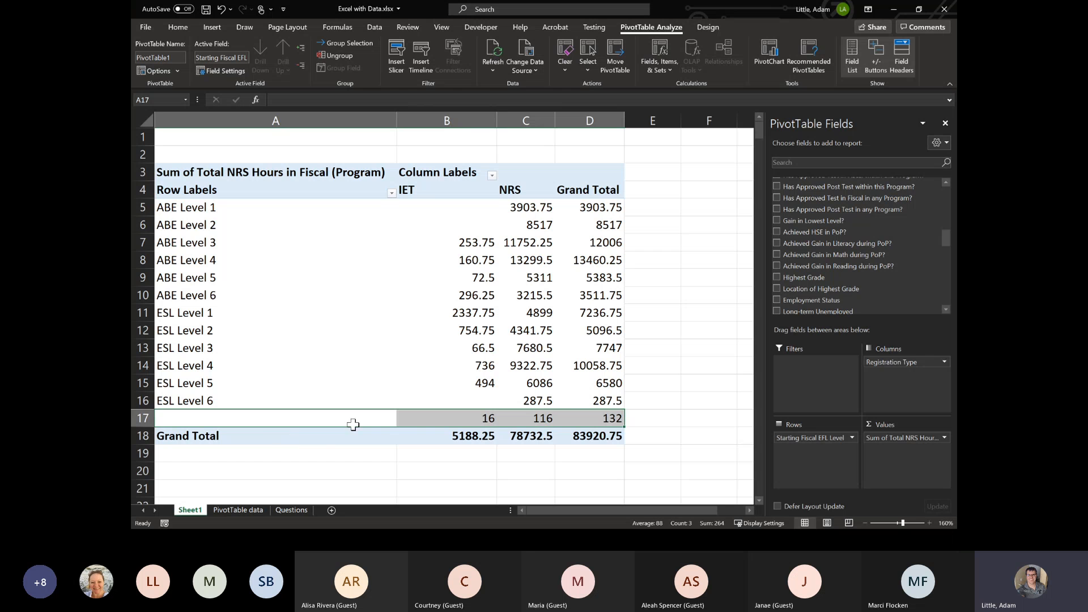
# - Switch to the presentation's Updating PivotTable slide and advance through the Excel and Google Sheets example results to the PivotTable Clearing slide
pyautogui.moveTo(678, 12); pyautogui.dragTo(956, 34)
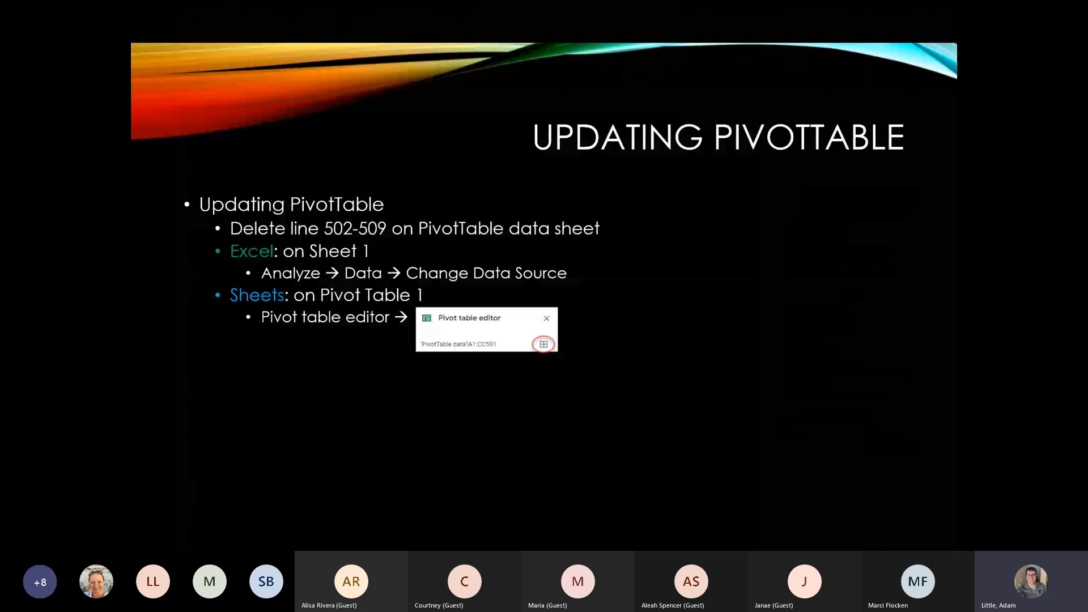
pyautogui.click(811, 303)
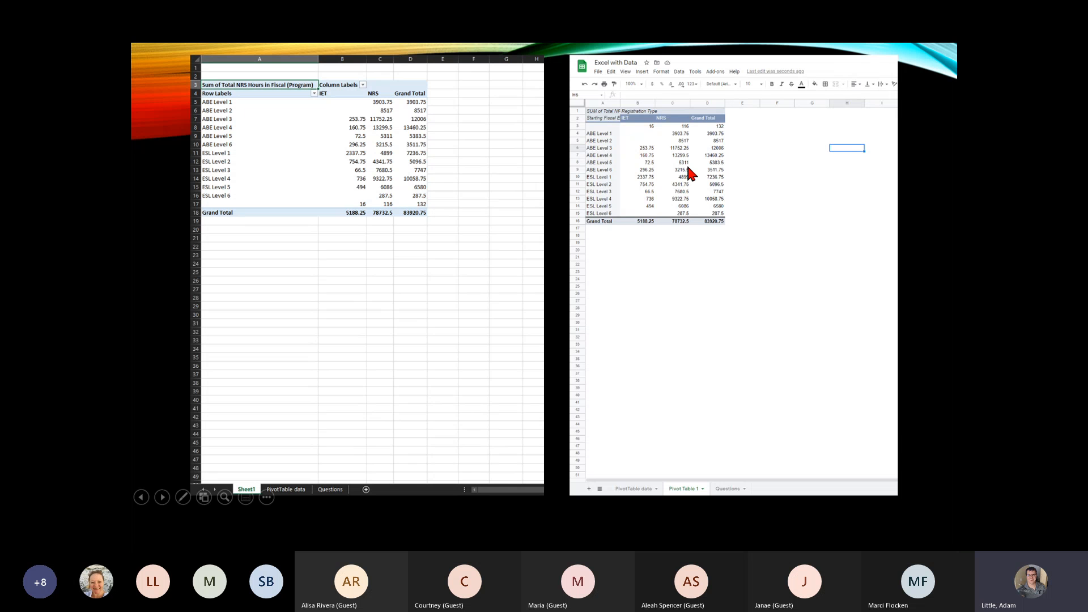
pyautogui.click(888, 307)
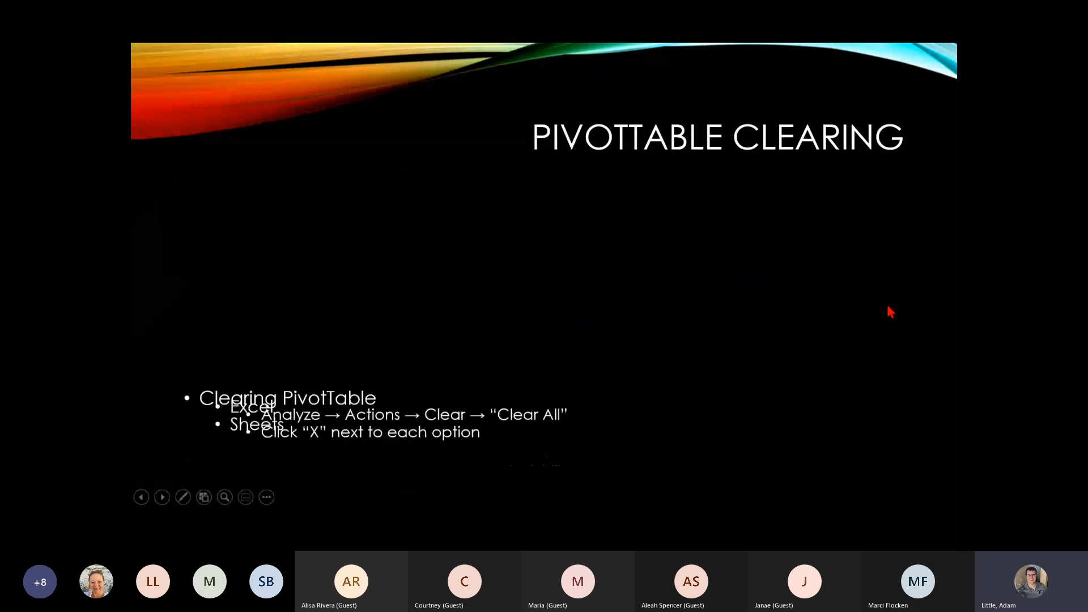
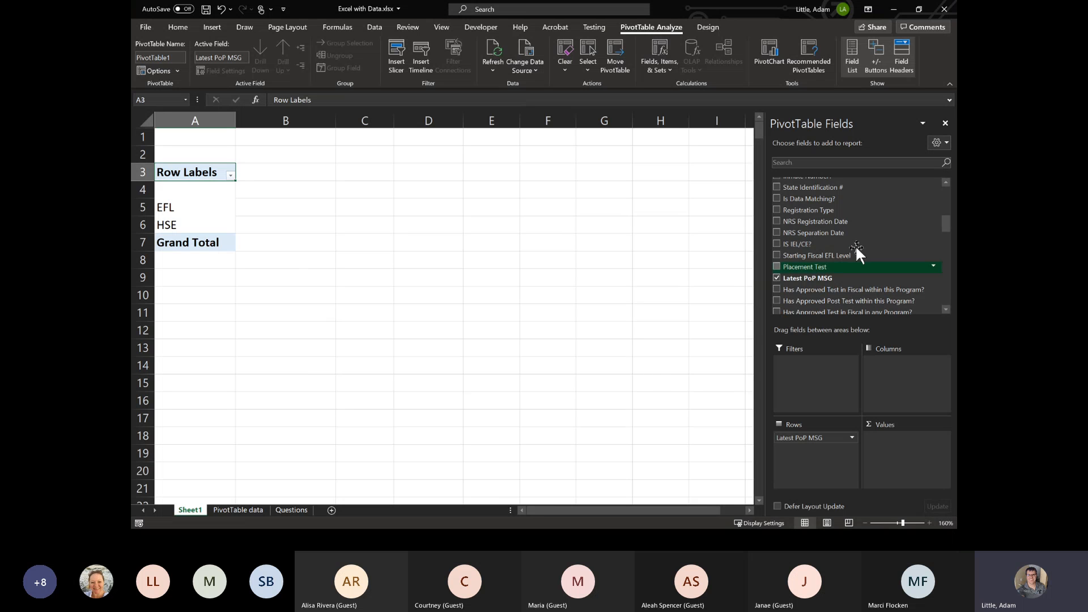
# - Add the Student Id field to the PivotTable's values and summarize it by Count
pyautogui.scroll(8, 840, 239)
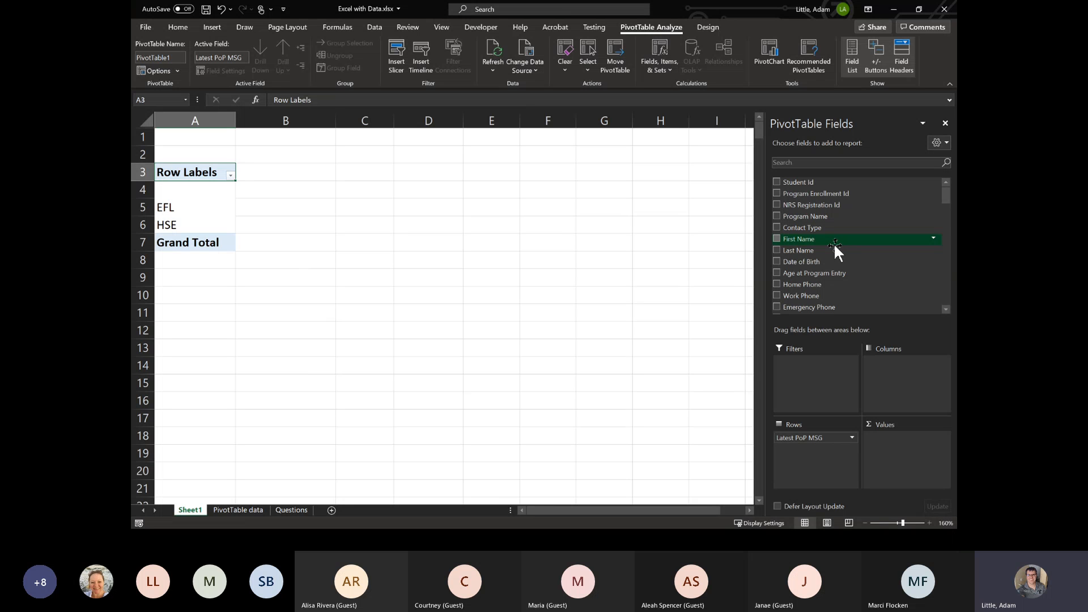
pyautogui.click(777, 182)
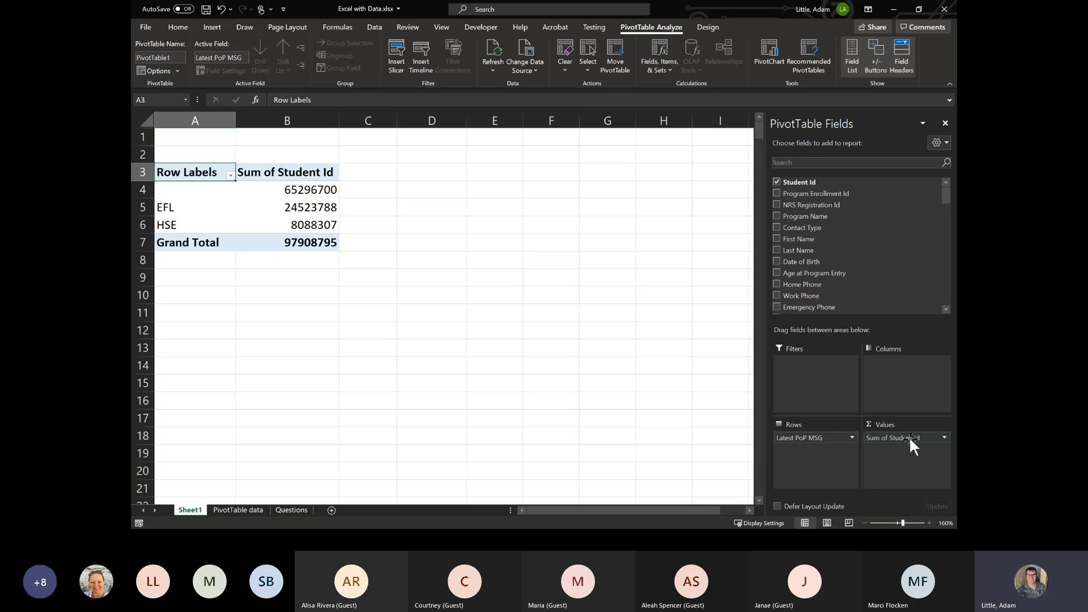
pyautogui.click(944, 438)
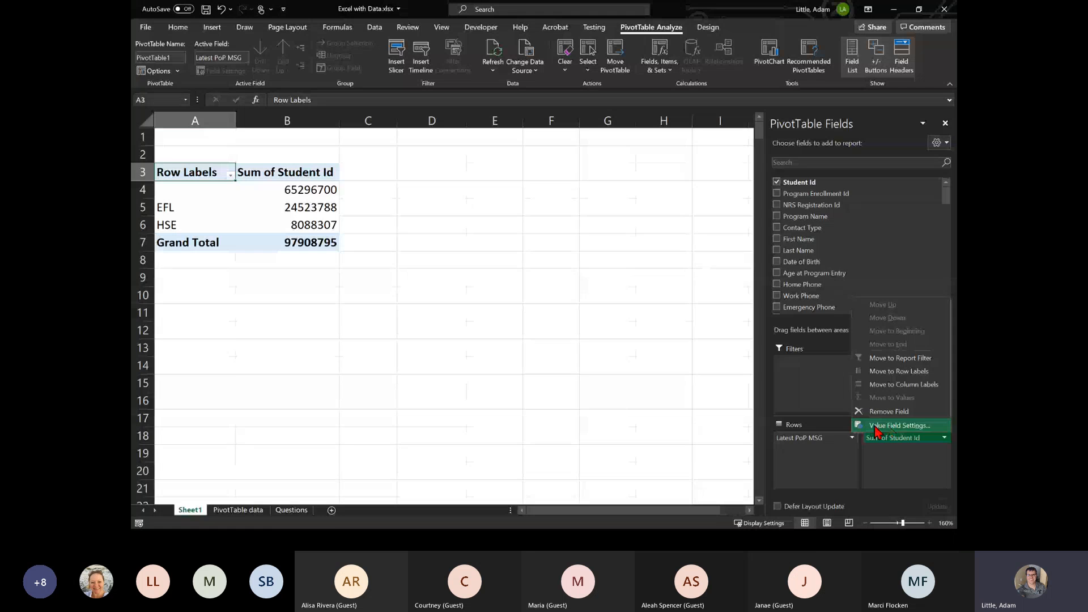
pyautogui.click(903, 426)
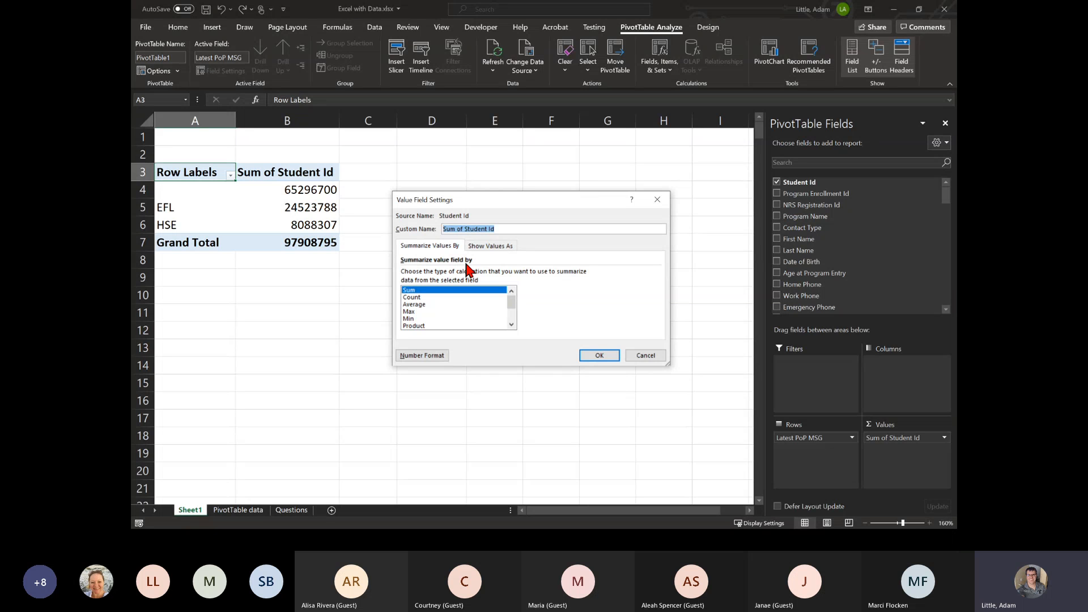
pyautogui.click(418, 298)
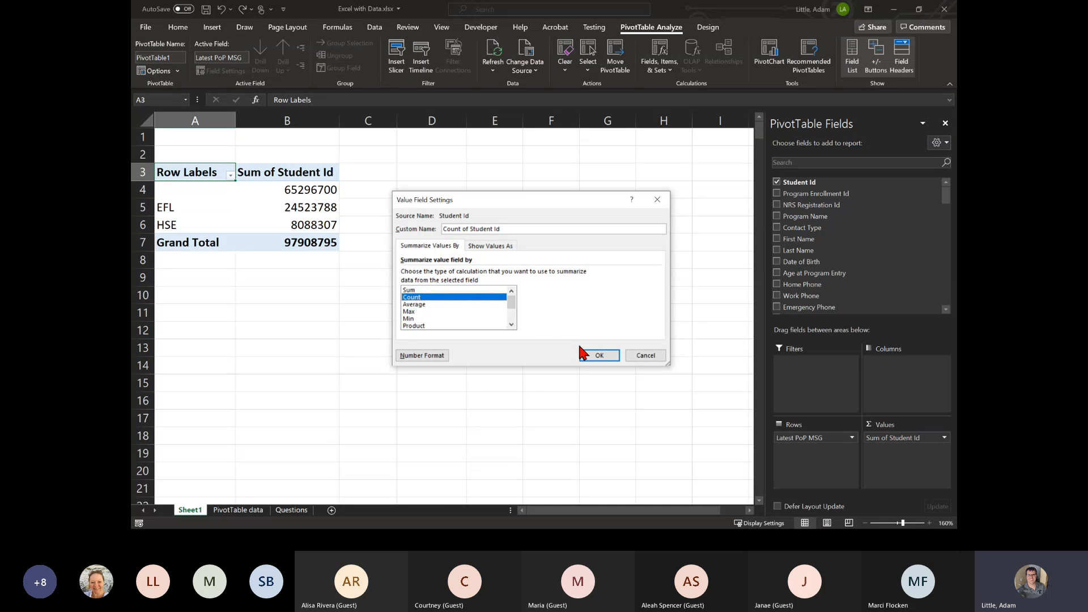
pyautogui.click(599, 356)
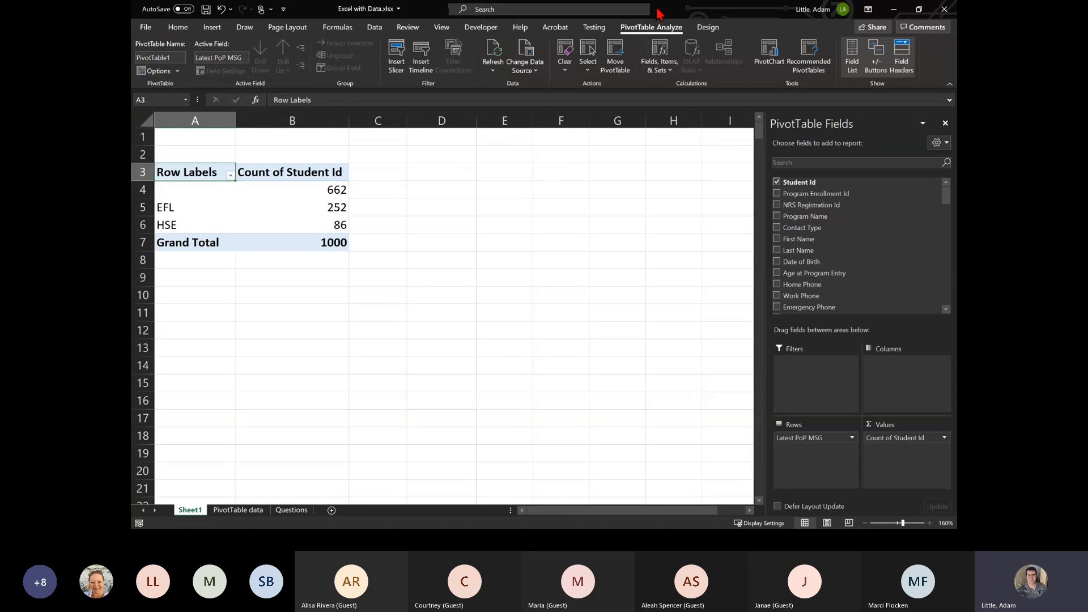
# - Move the Excel window off the shared screen to return to the presentation's PivotTable Counting Values slide
pyautogui.moveTo(658, 11); pyautogui.dragTo(957, 80)
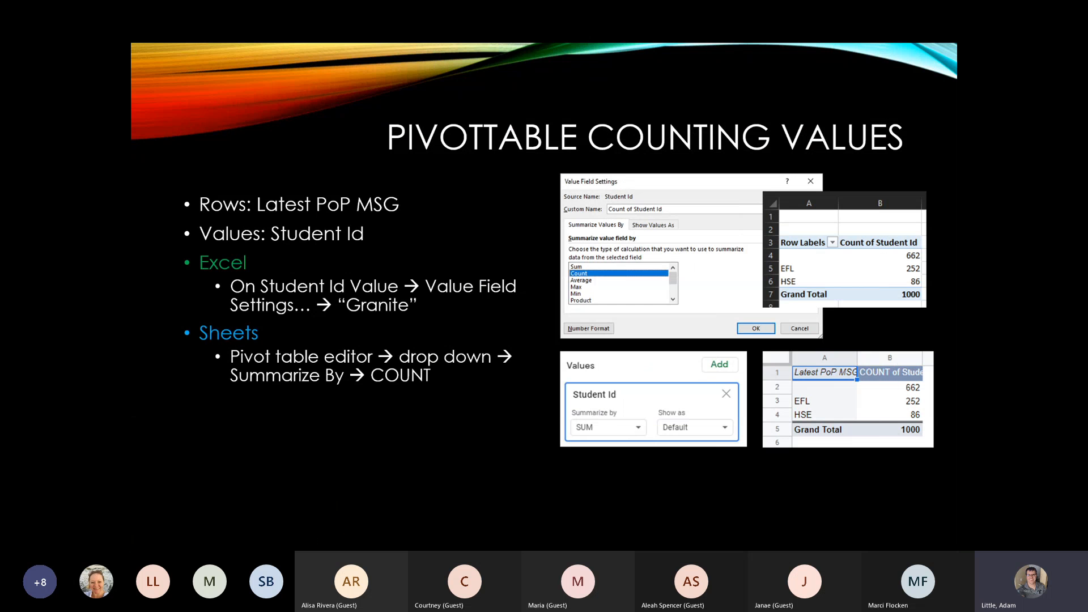
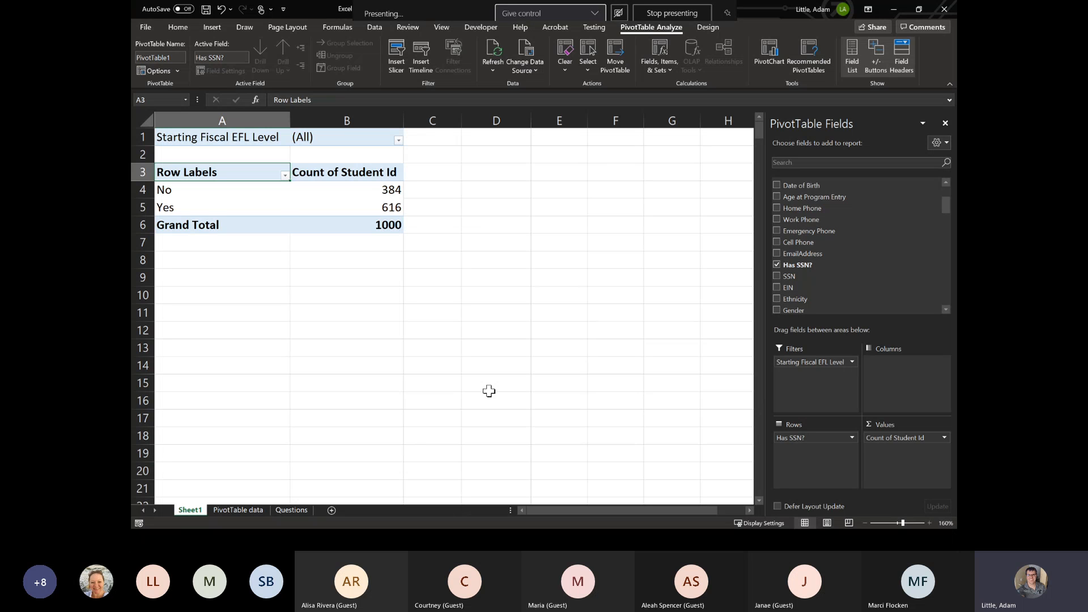
# - Filter the PivotTable's Starting Fiscal EFL Level to ABE Level 4
pyautogui.click(398, 140)
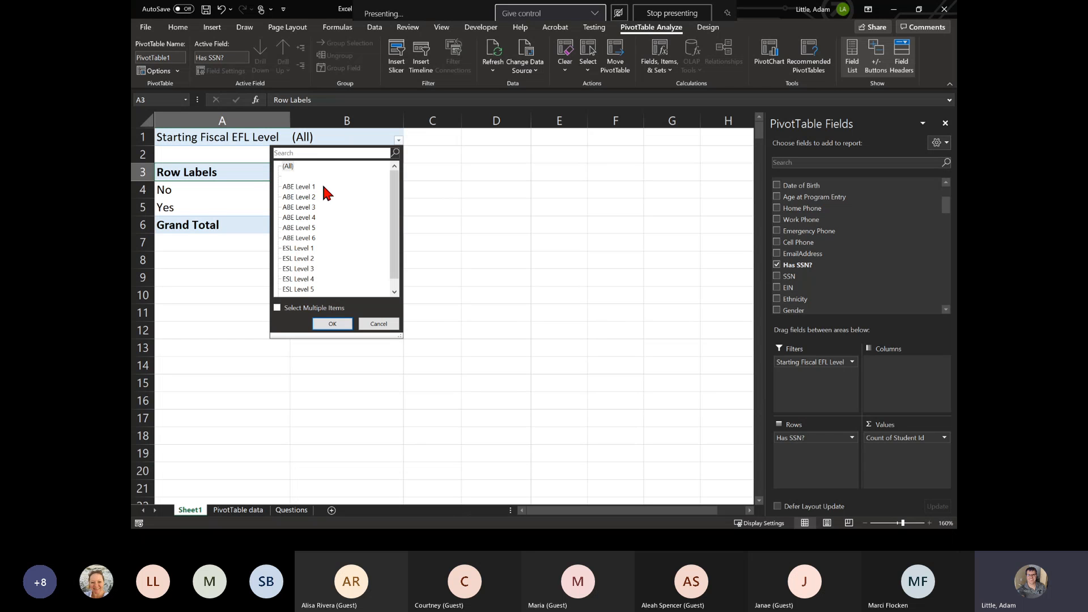
pyautogui.click(304, 220)
pyautogui.click(333, 323)
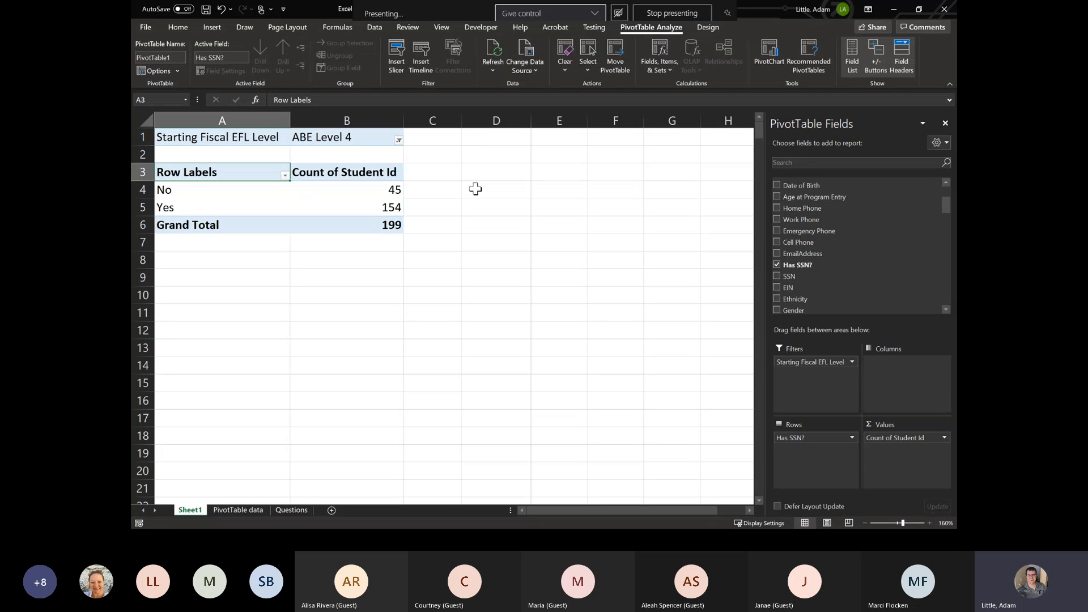
# - Drill down into the Count of Student Id value for the No row to list its underlying records on a new sheet
pyautogui.doubleClick(376, 191)
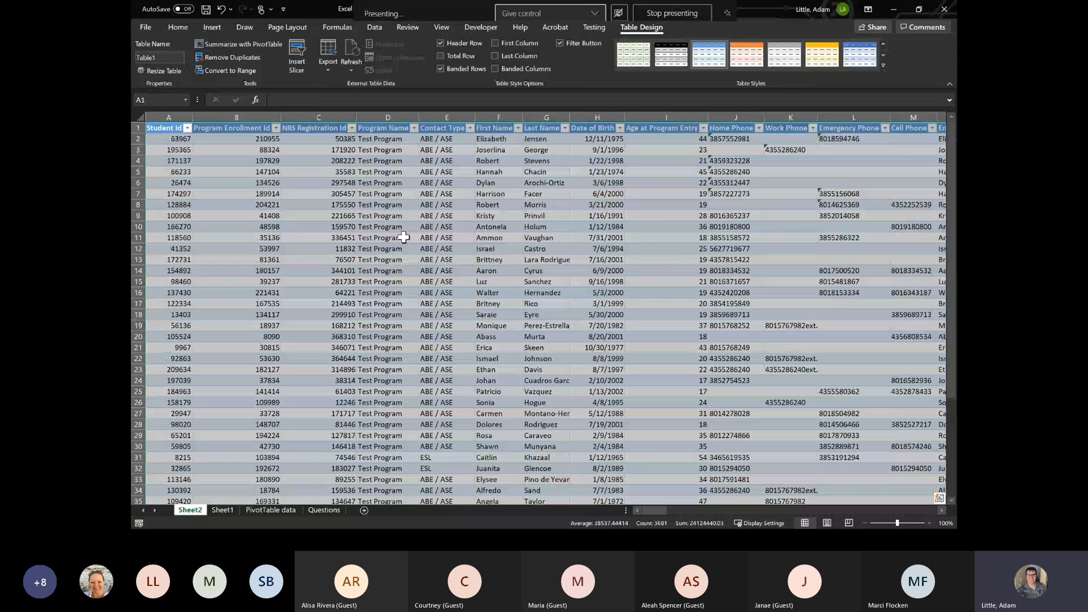
pyautogui.click(222, 510)
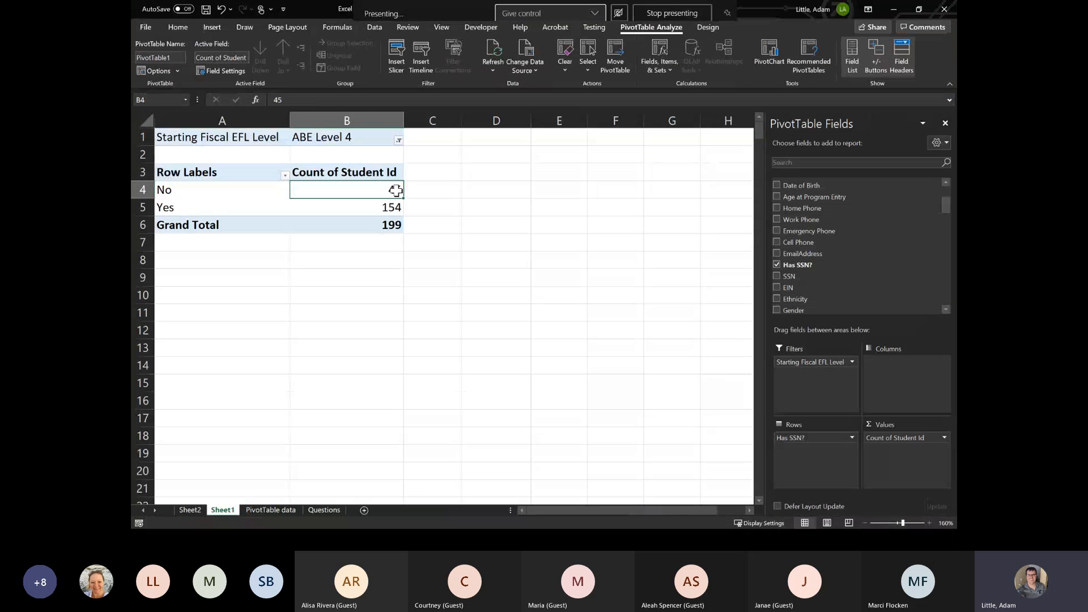
pyautogui.moveTo(393, 188)
pyautogui.click(193, 511)
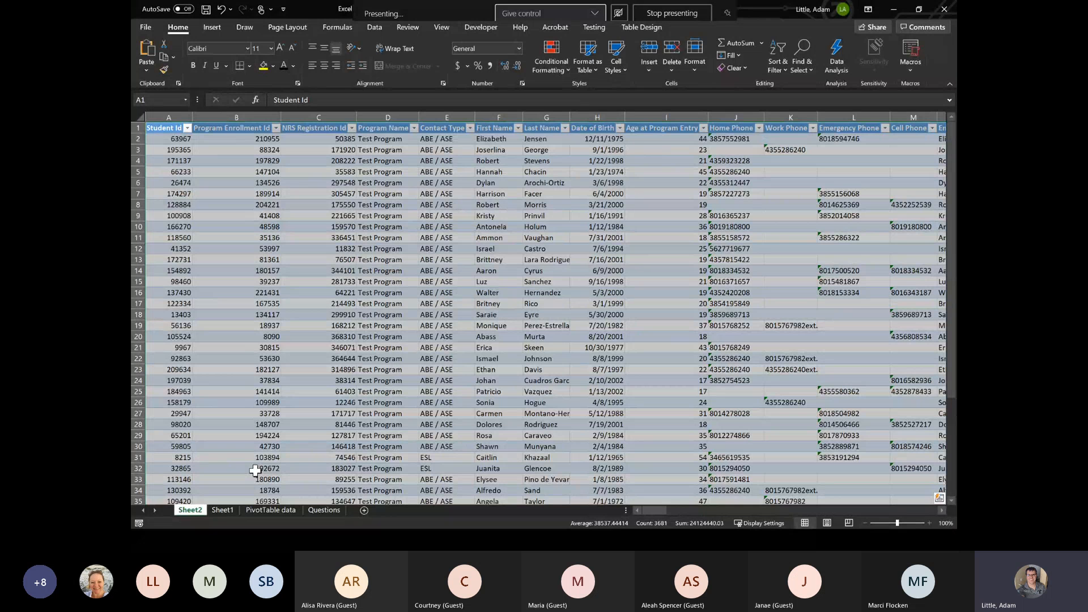
# - Examine the Starting Fiscal EFL Level and Has SSN? columns of the drilled-down records on Sheet2
pyautogui.click(322, 326)
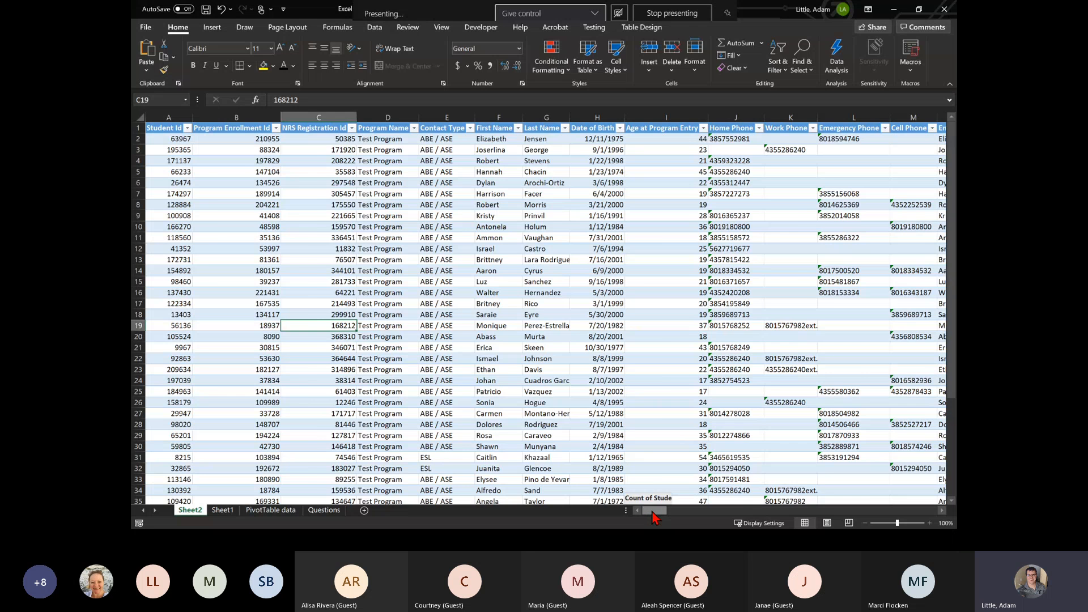
pyautogui.moveTo(652, 517); pyautogui.dragTo(715, 517)
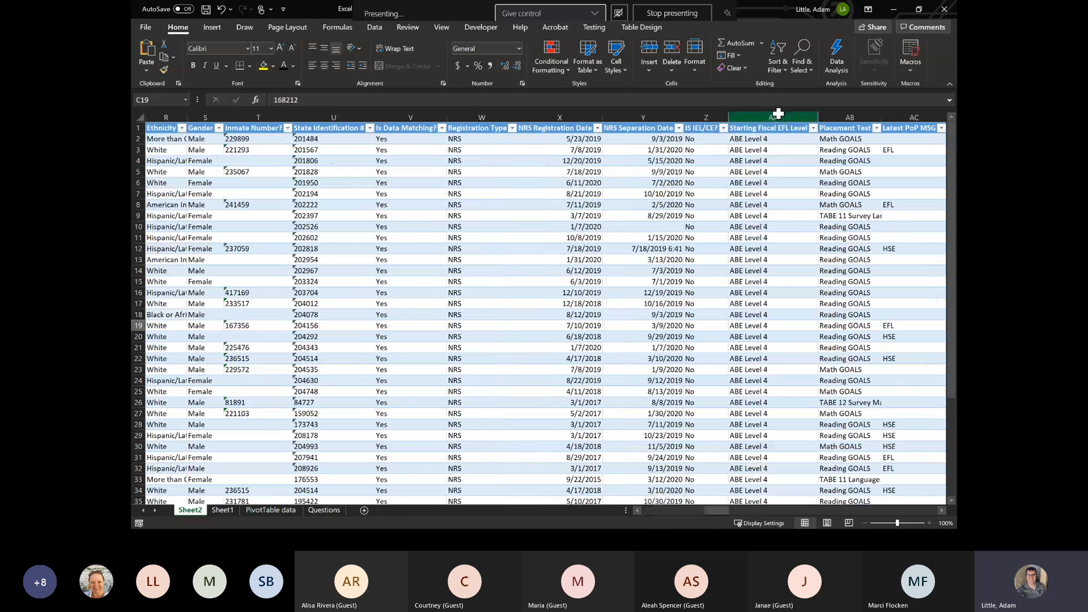
pyautogui.click(779, 109)
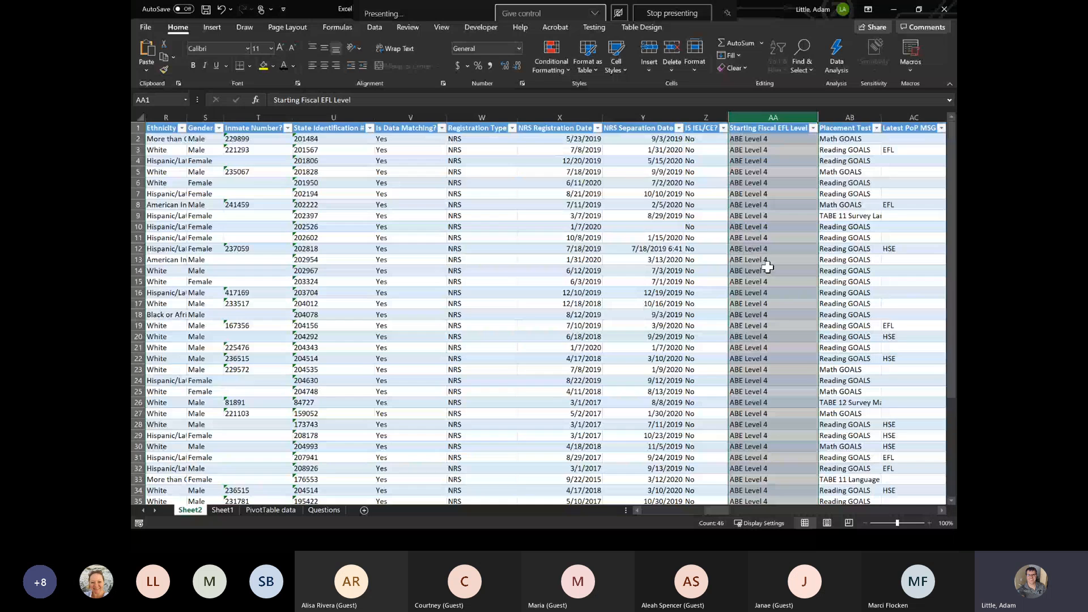
pyautogui.scroll(-8, 767, 267)
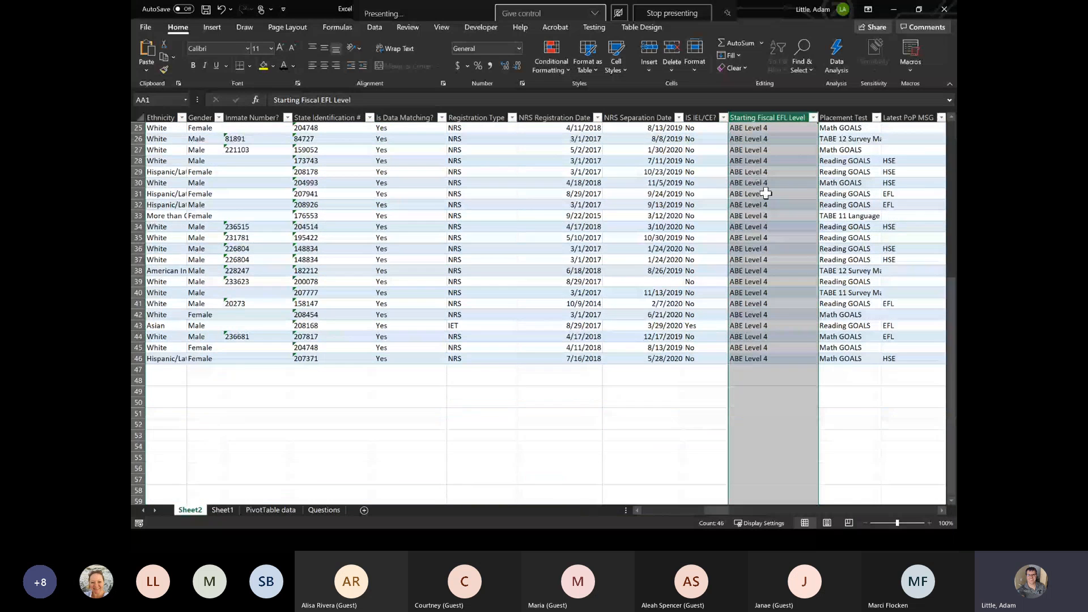
pyautogui.scroll(8, 775, 390)
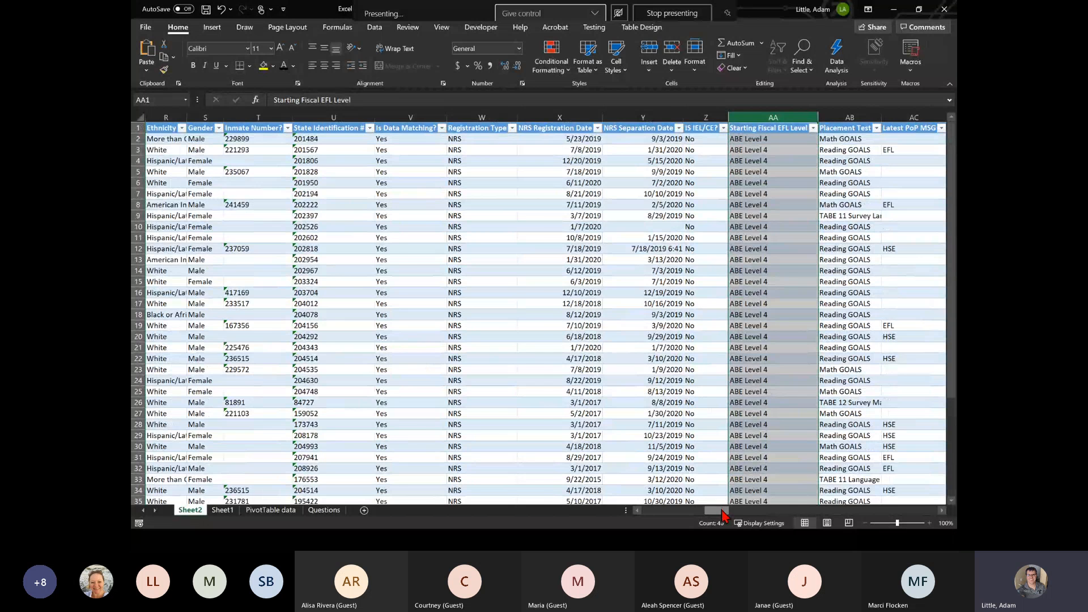
pyautogui.moveTo(717, 511); pyautogui.dragTo(693, 516)
pyautogui.click(452, 118)
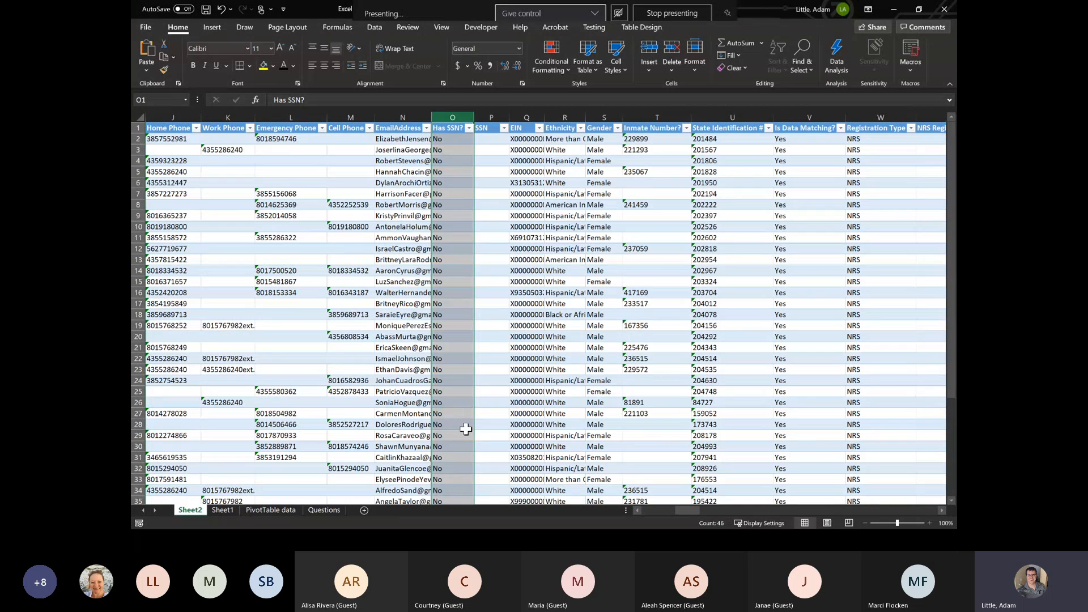
# - Look at the PivotTable data sheet and the drilled-down records, and return to the PivotTable on Sheet1
pyautogui.click(262, 512)
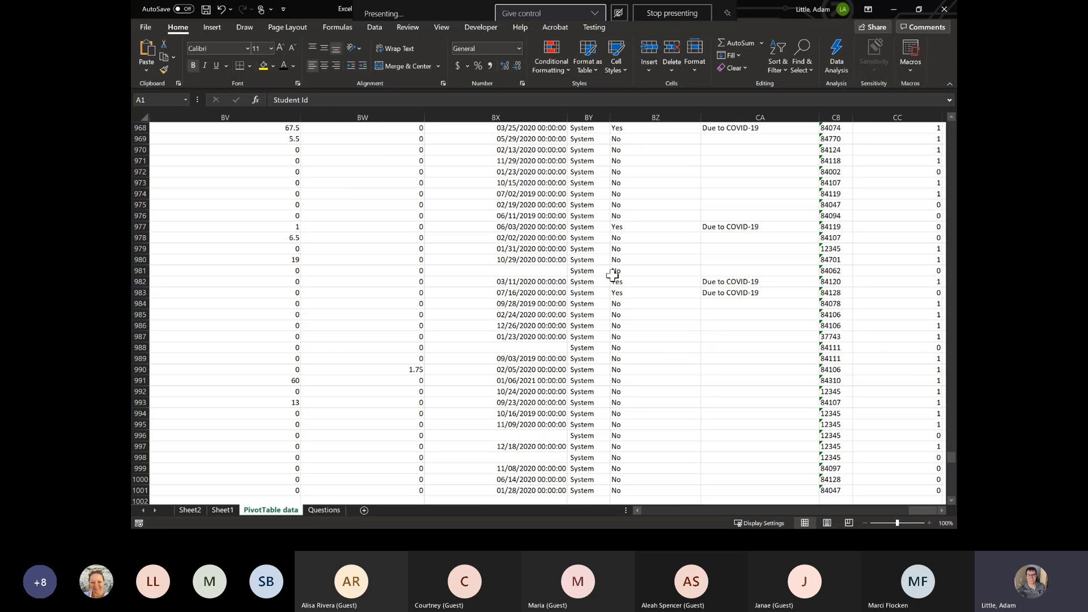
pyautogui.click(190, 511)
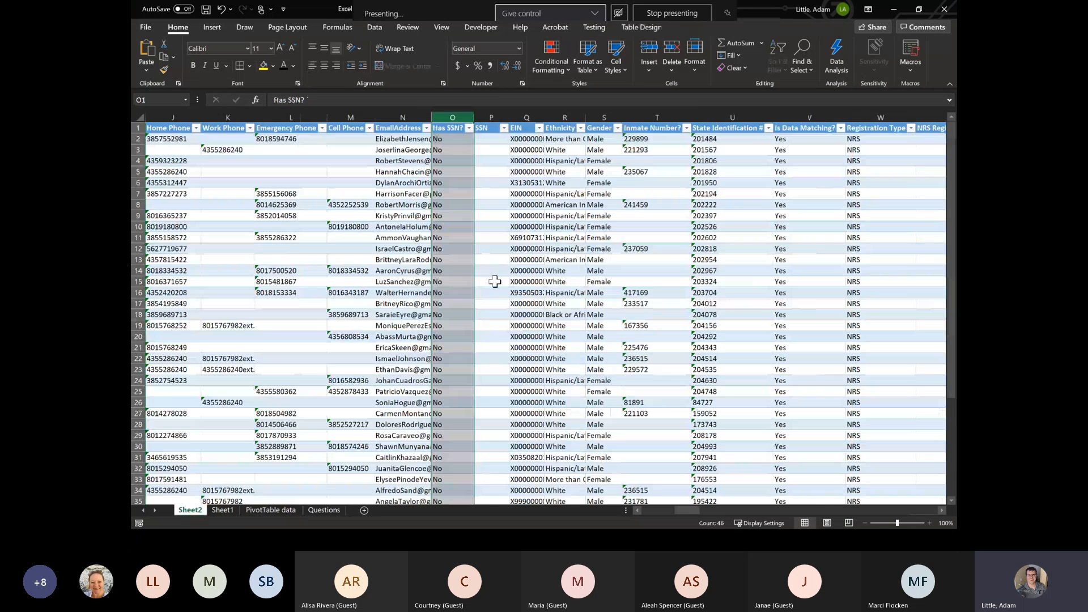
pyautogui.click(226, 514)
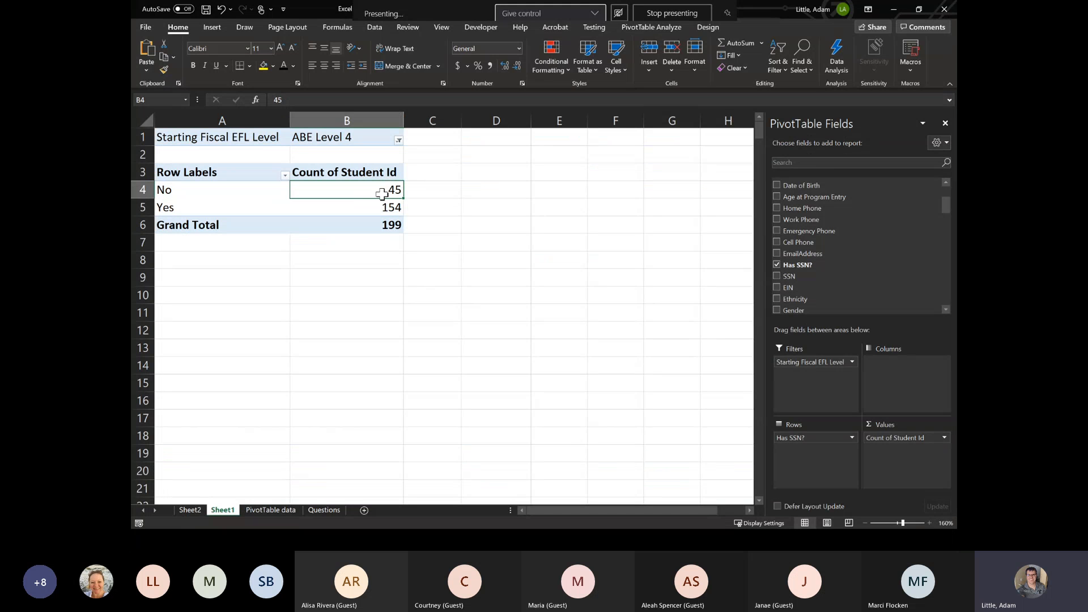
pyautogui.moveTo(392, 192)
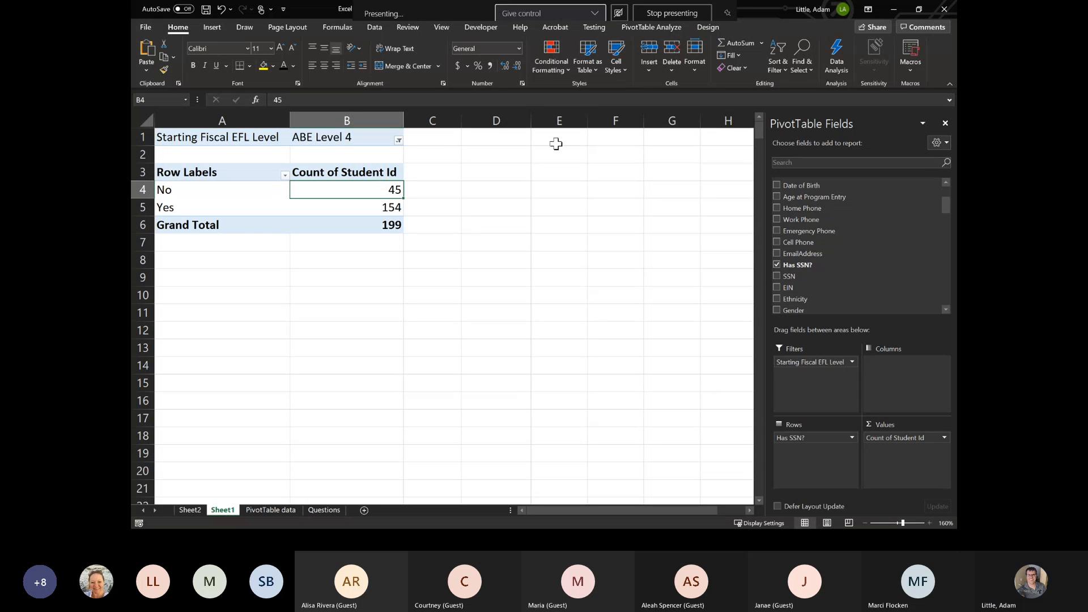
# - Move the Excel window off the shared screen and advance the presentation to the PivotTable Additional Features slide
pyautogui.moveTo(757, 10); pyautogui.dragTo(957, 74)
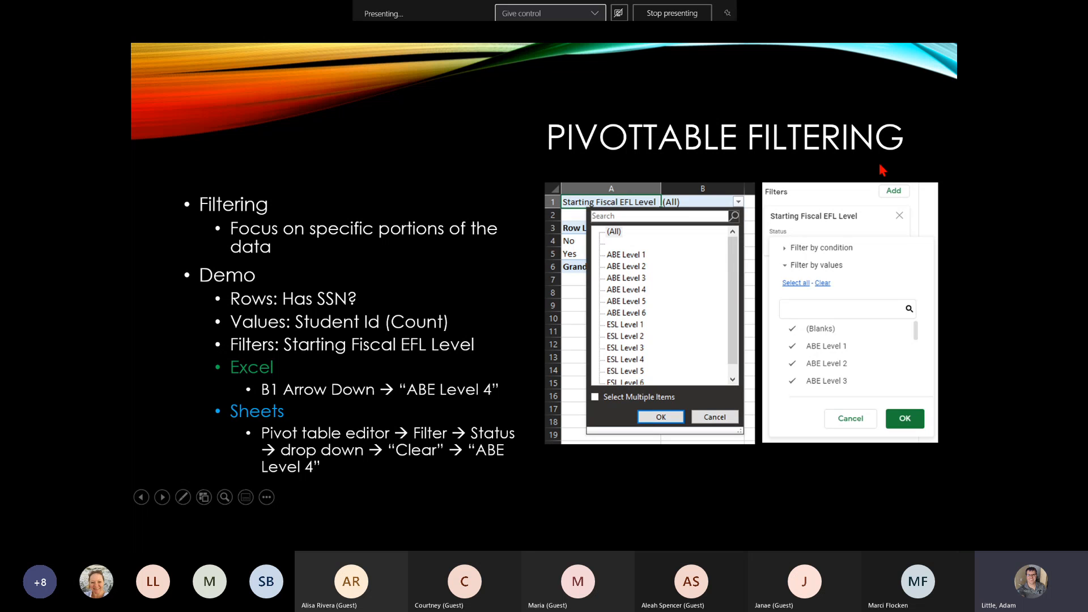
pyautogui.press('Right')
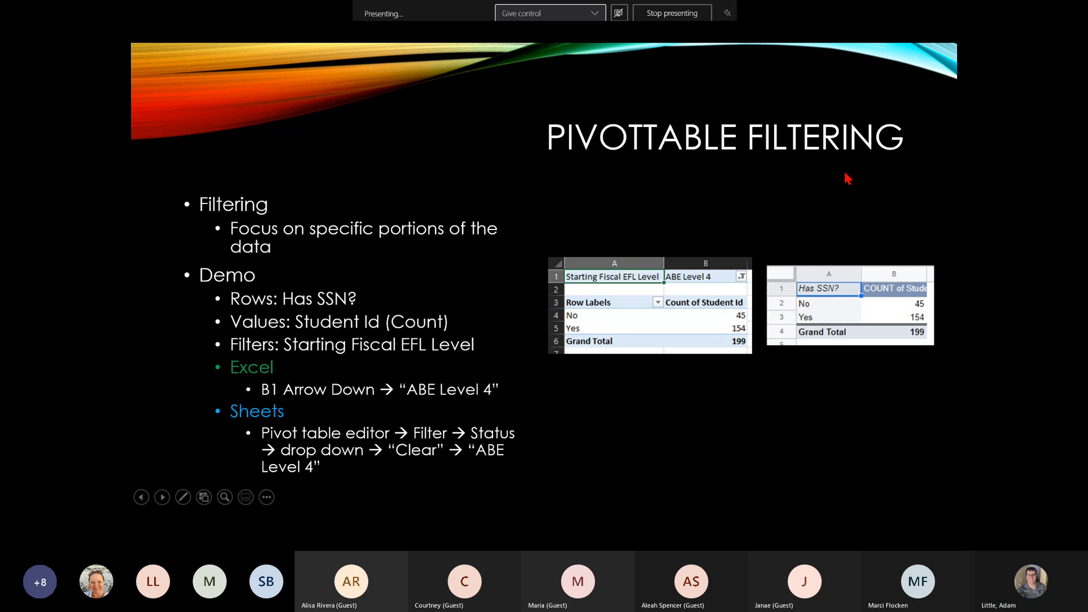
pyautogui.press('Right')
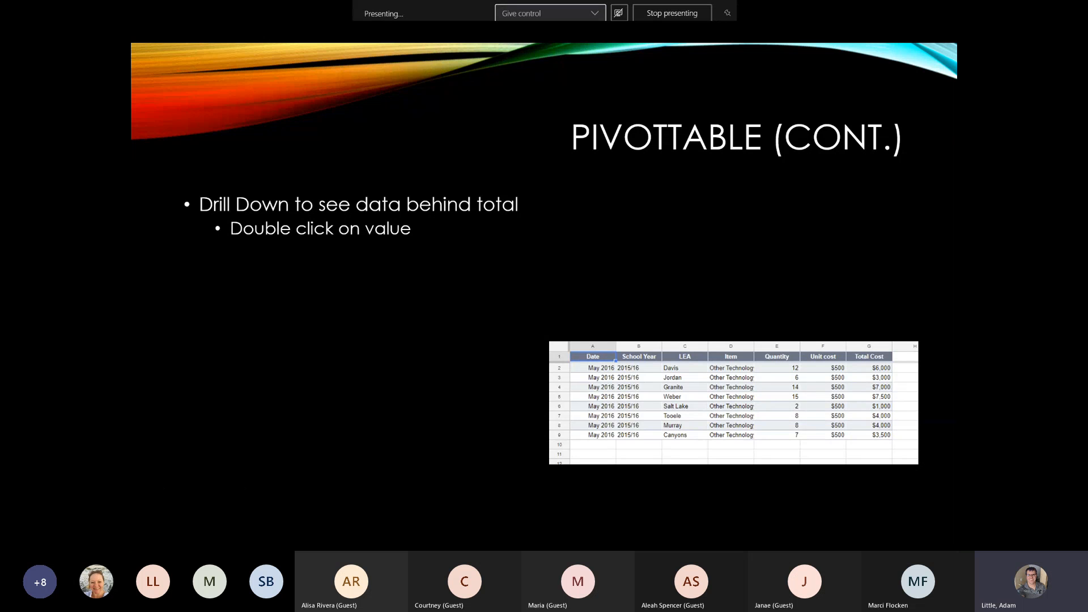
pyautogui.press('Right')
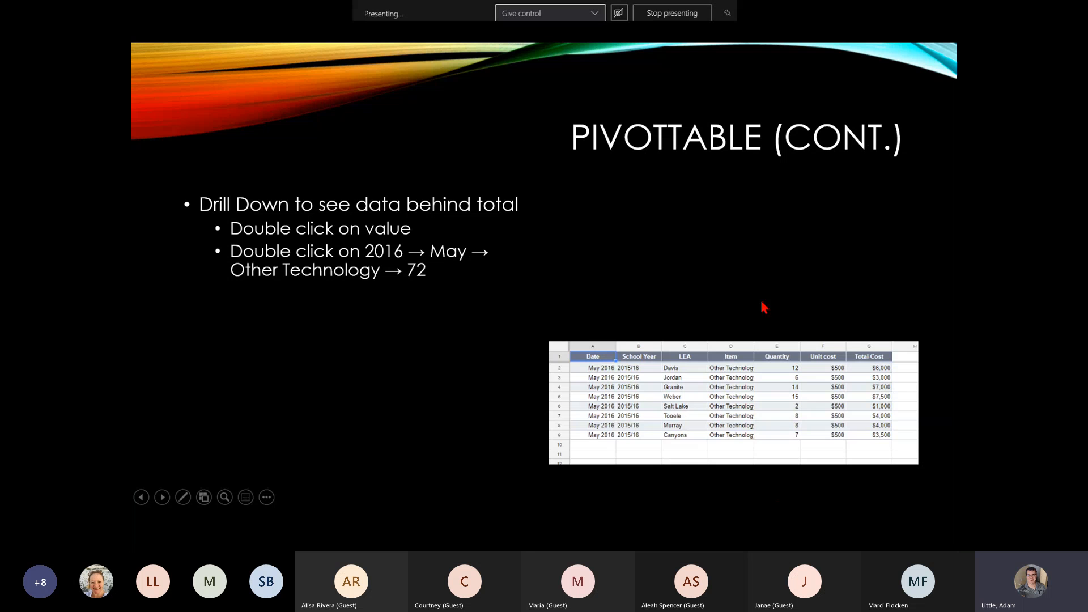
pyautogui.press('Right')
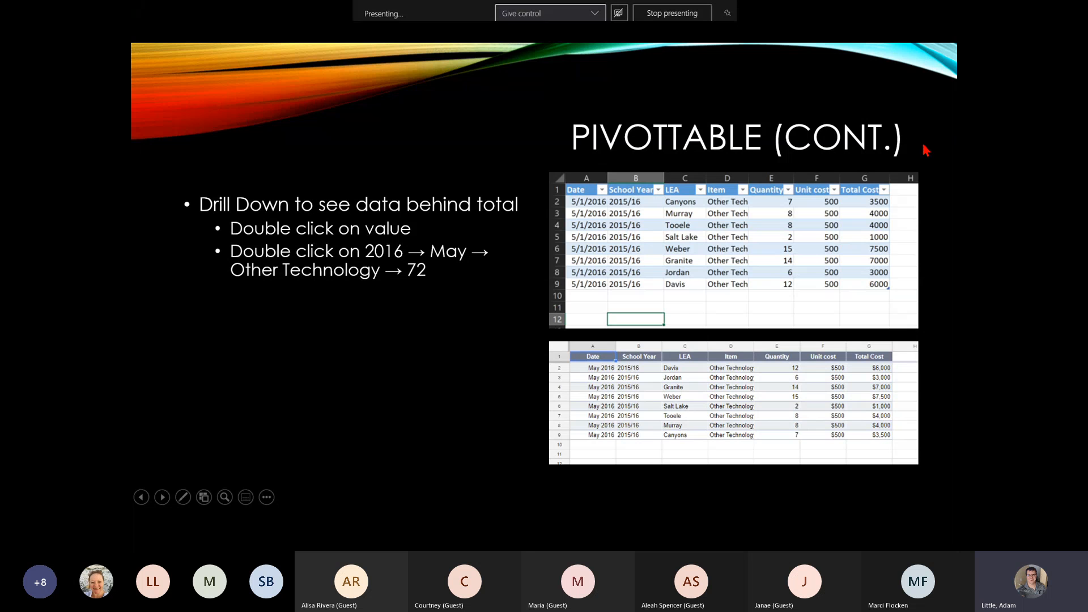
pyautogui.press('Right')
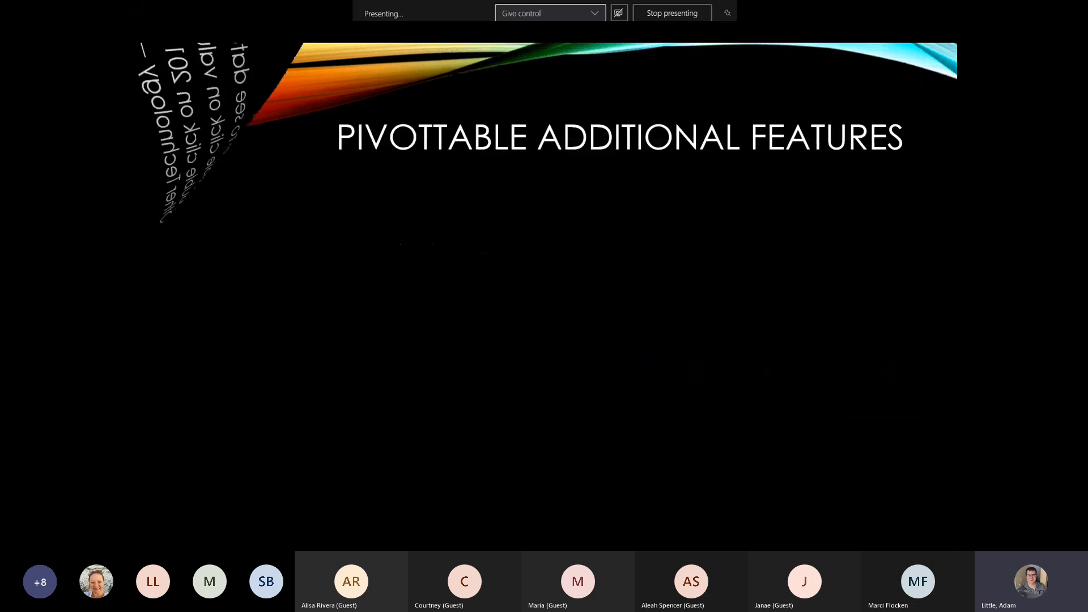
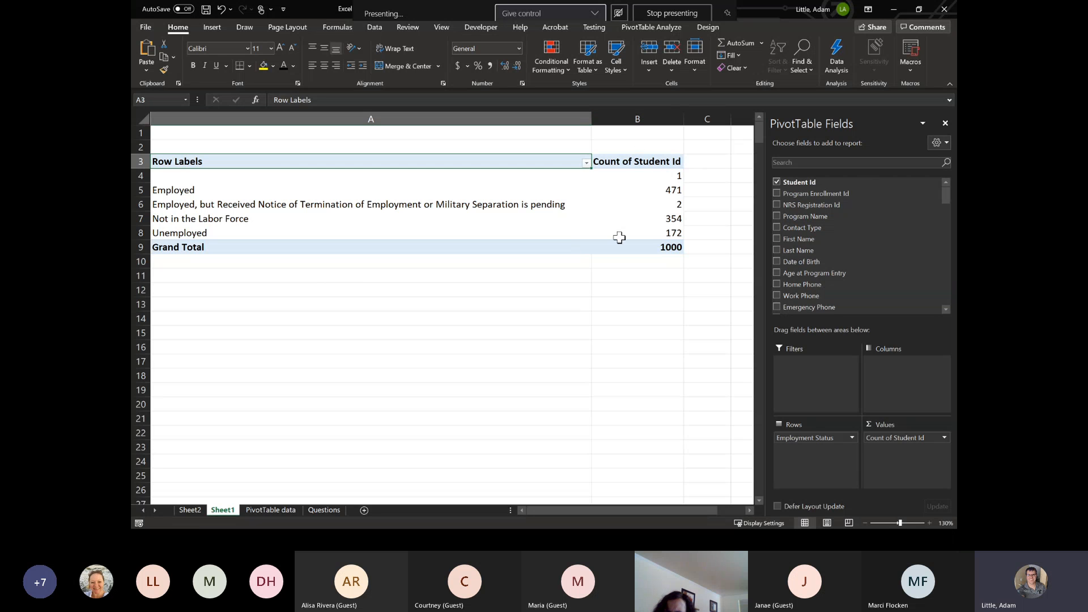
# - Examine the Employment Status row labels in the PivotTable, from Employed through Unemployed, and the blank category above them
pyautogui.moveTo(620, 238)
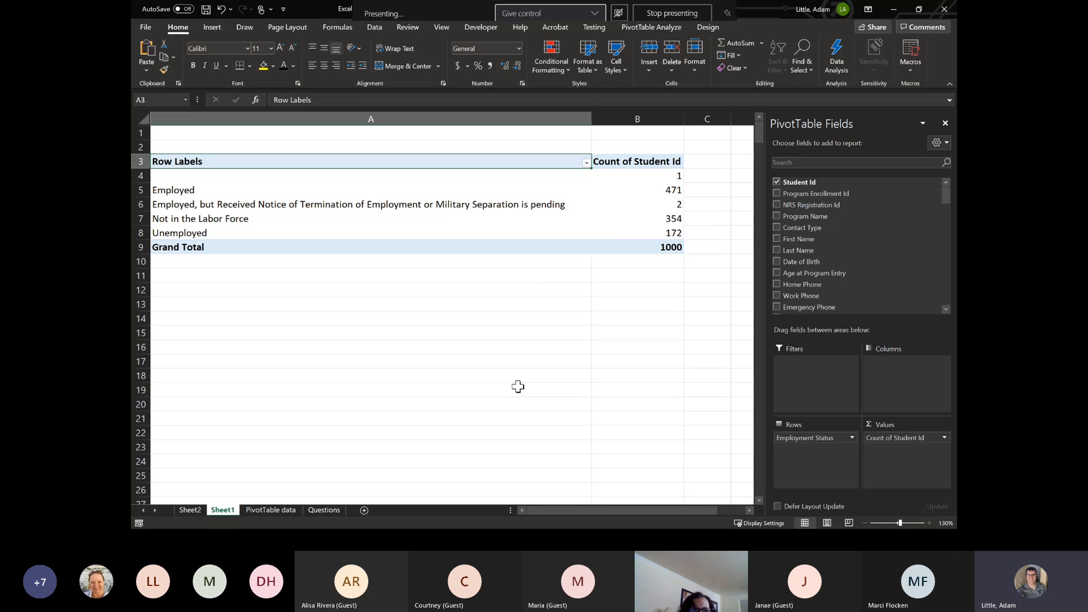
pyautogui.click(220, 179)
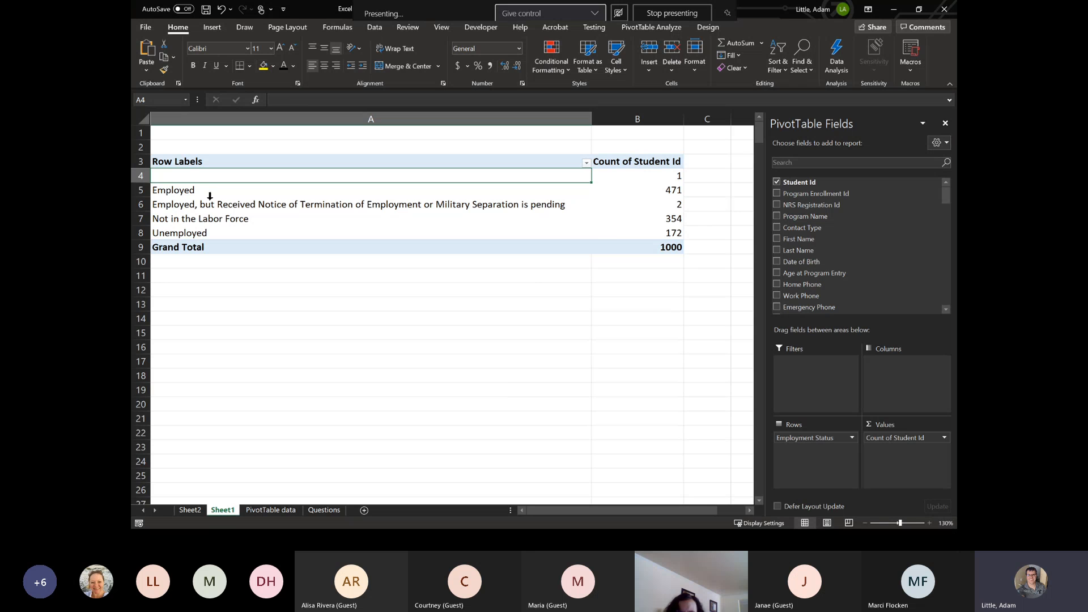
pyautogui.moveTo(214, 194); pyautogui.dragTo(219, 236)
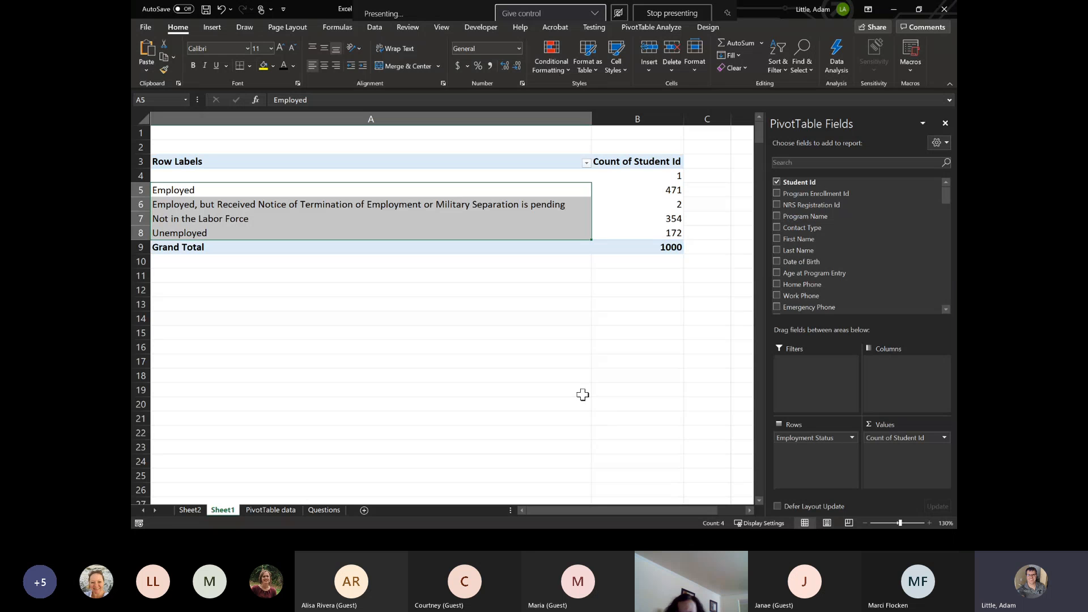
pyautogui.click(221, 176)
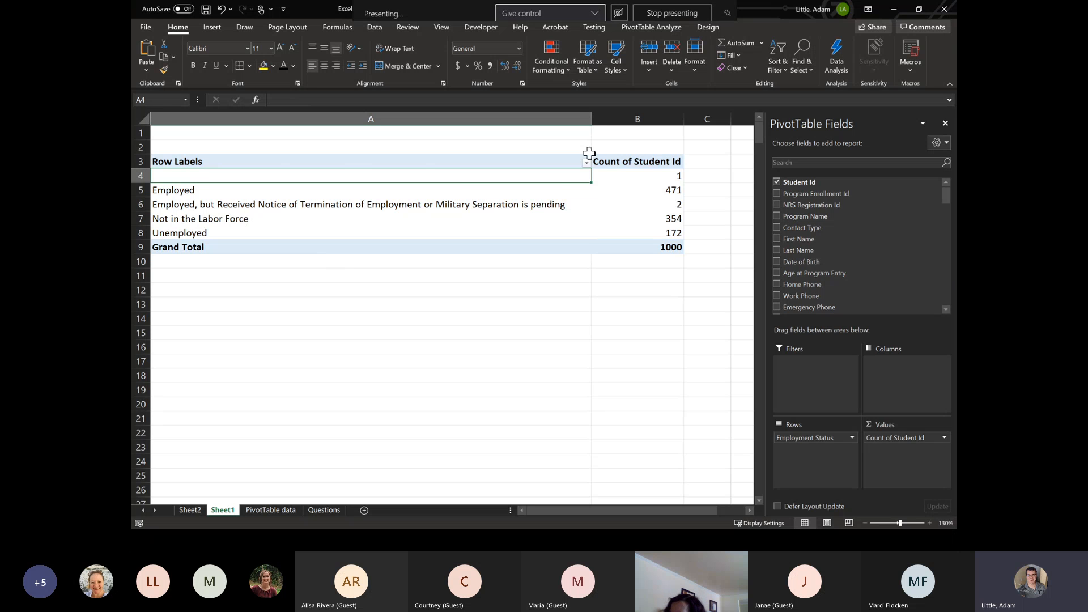
# - Show the PivotTable's Count of Student Id values as % of Grand Total
pyautogui.rightClick(643, 164)
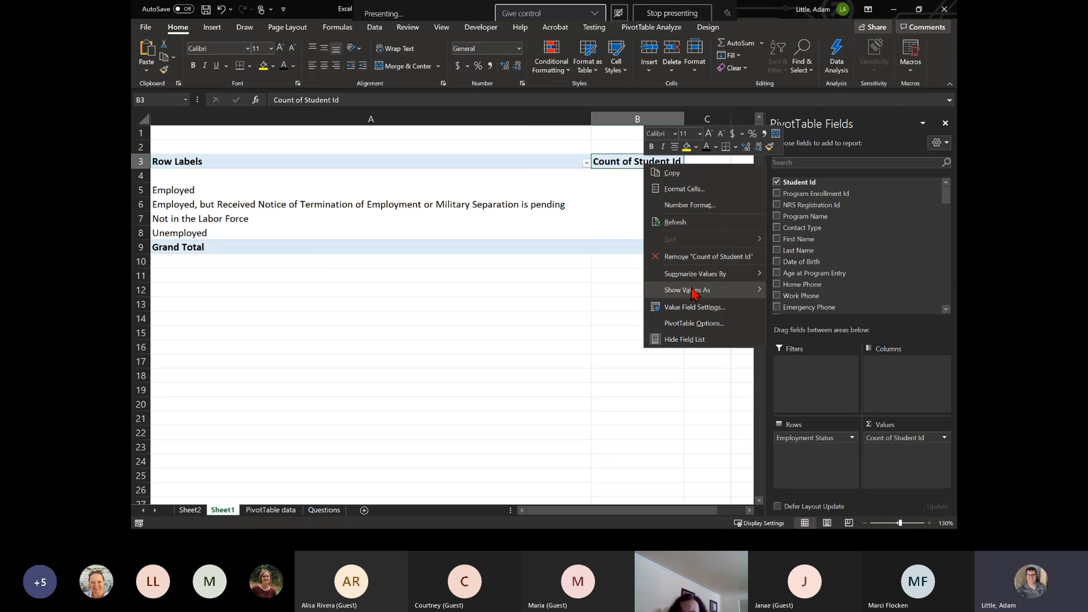
pyautogui.moveTo(685, 292)
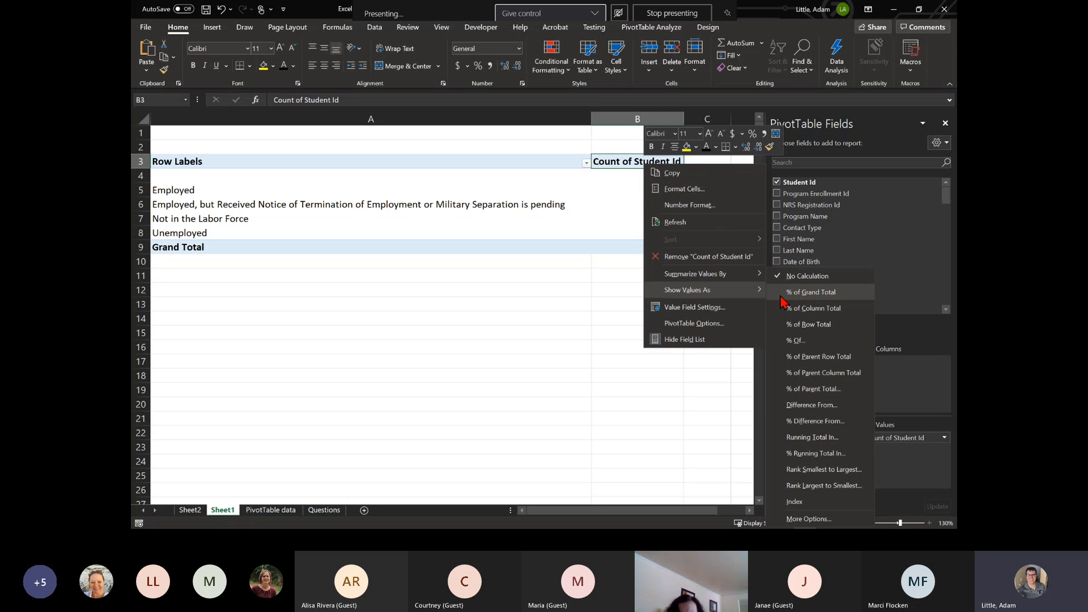
pyautogui.click(829, 295)
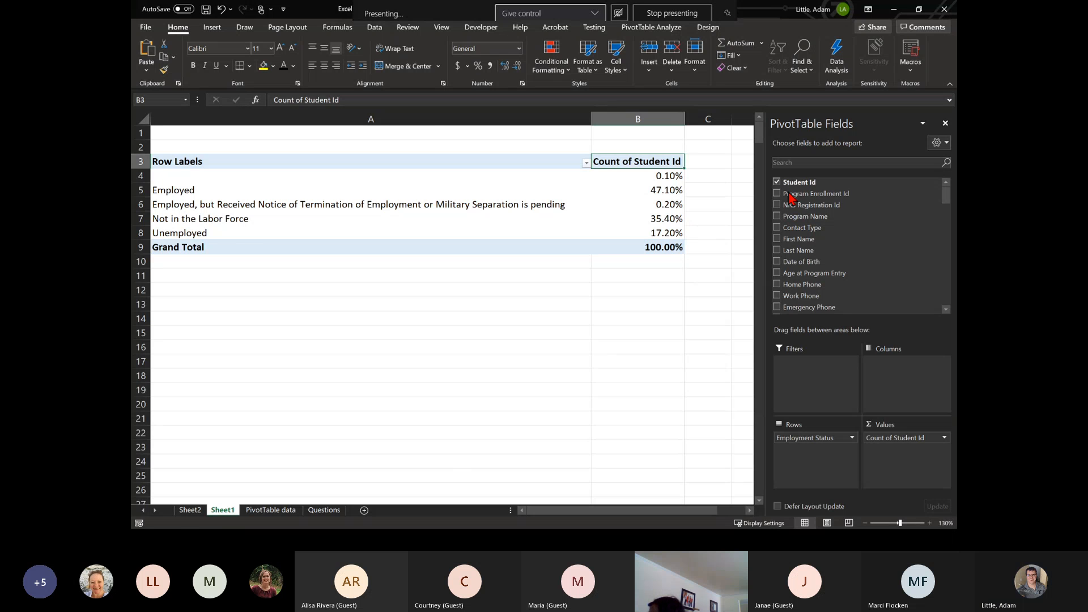
# - Move the Excel window off the shared screen and advance the presentation to the PivotTable (Cont.) questions slide
pyautogui.moveTo(758, 17); pyautogui.dragTo(956, 102)
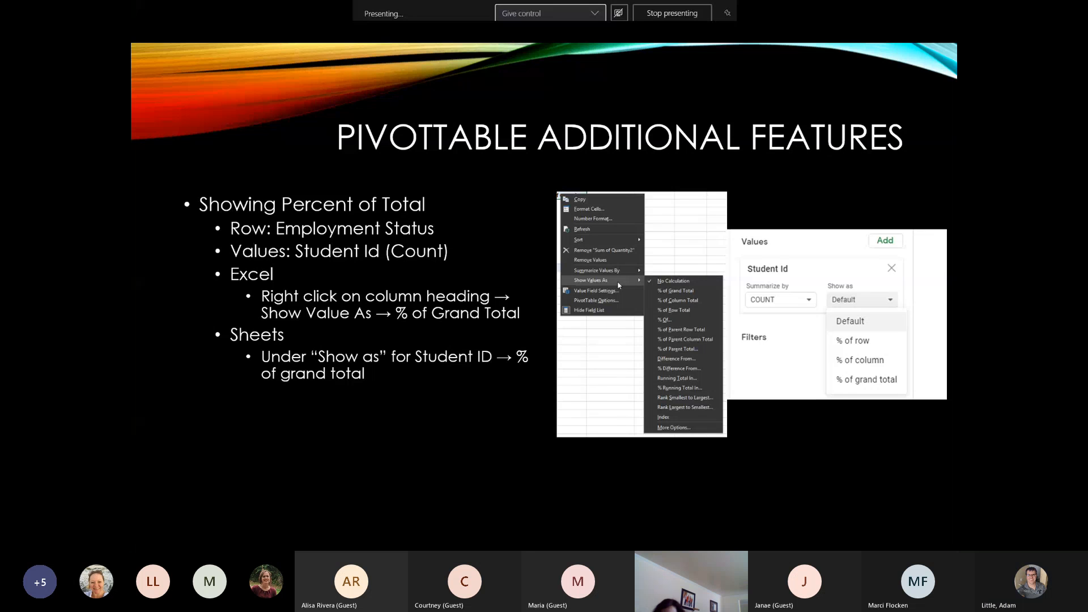
pyautogui.click(885, 209)
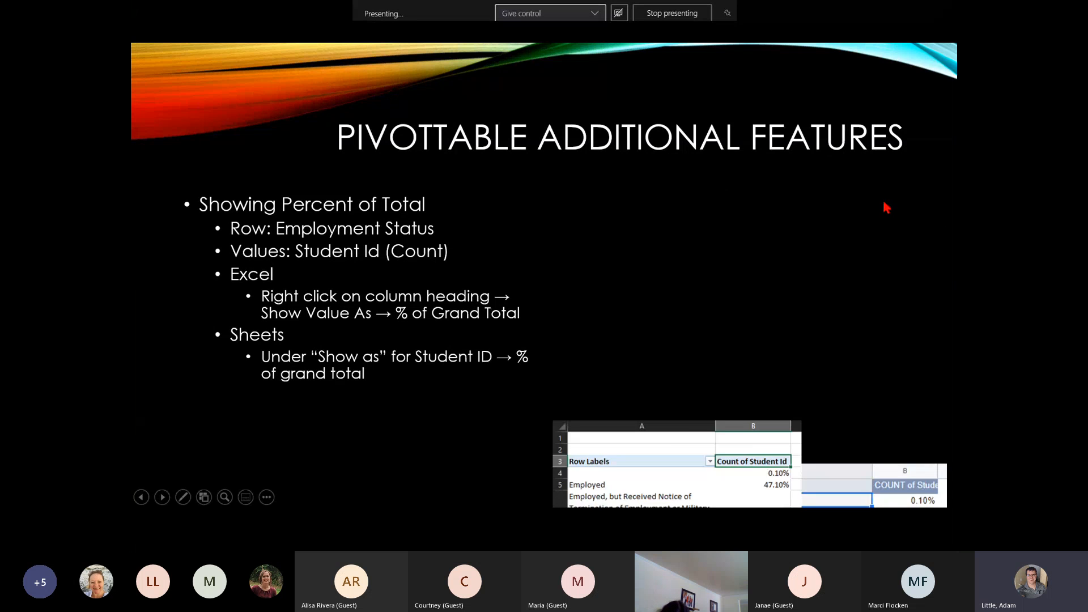
pyautogui.click(886, 209)
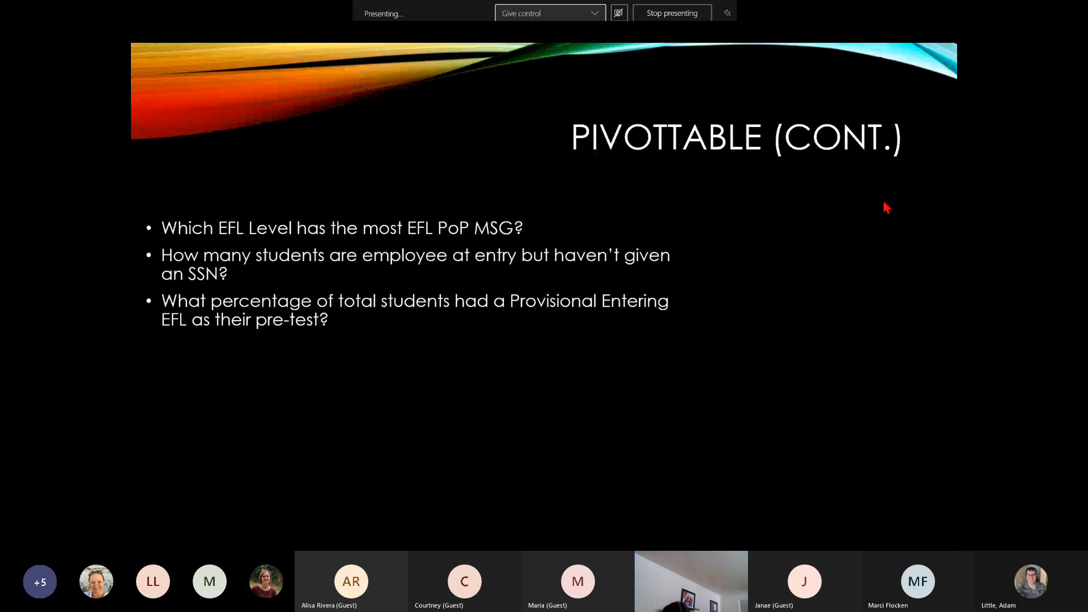